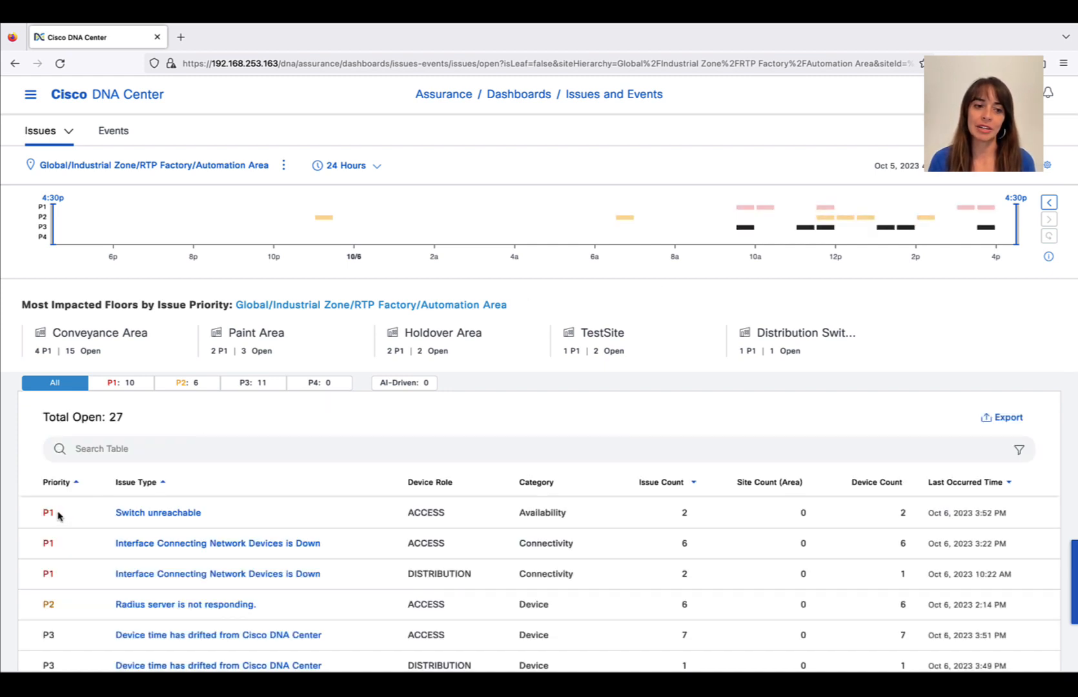
Open the P1 "Switch unreachable" issue and examine the affected devices' sites, types and occurrence times
{"action": "left_click", "coordinate": [133, 513]}
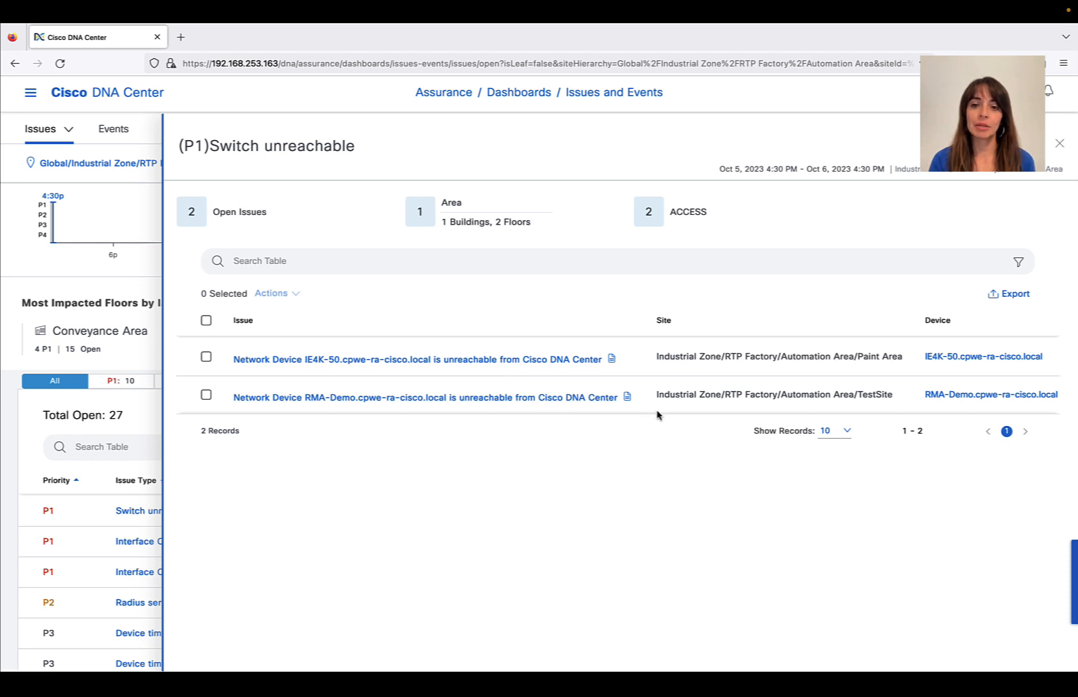
{"action": "scroll", "coordinate": [740, 406], "scroll_direction": "right", "scroll_amount": 3}
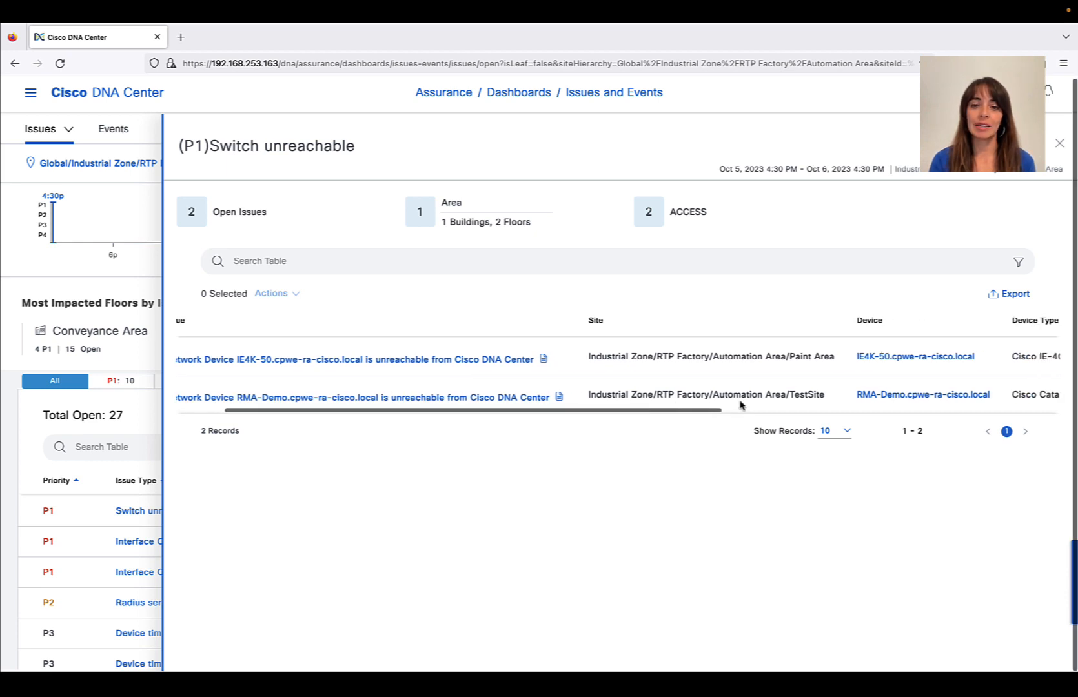
{"action": "scroll", "coordinate": [740, 405], "scroll_direction": "right", "scroll_amount": 1}
{"action": "scroll", "coordinate": [740, 404], "scroll_direction": "right", "scroll_amount": 13}
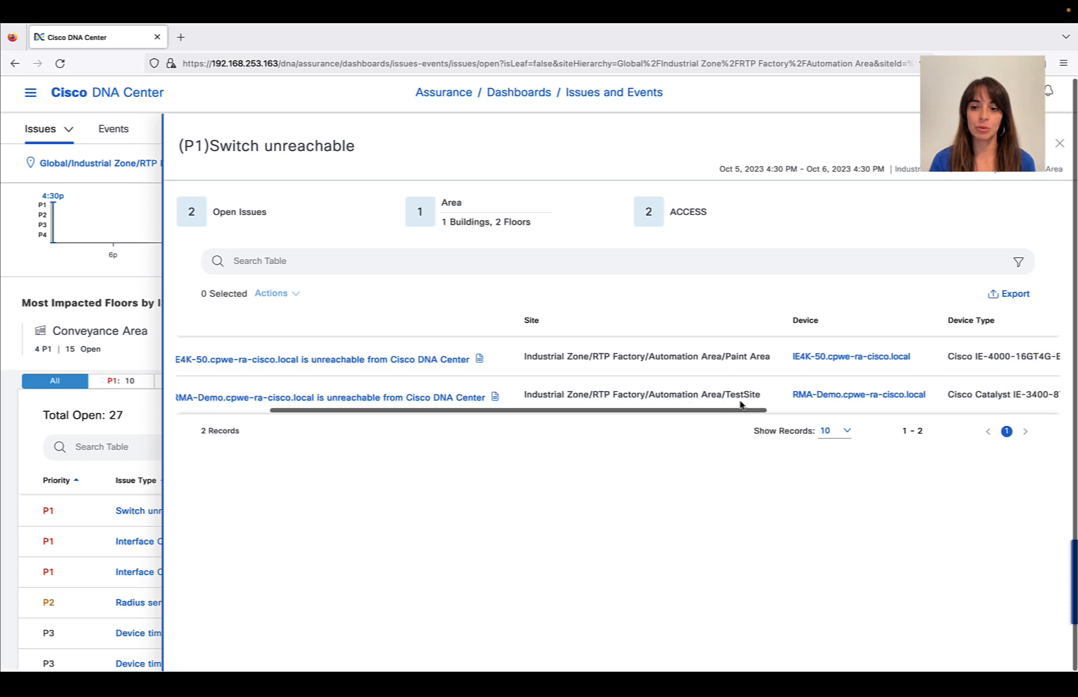
{"action": "scroll", "coordinate": [741, 405], "scroll_direction": "right", "scroll_amount": 8}
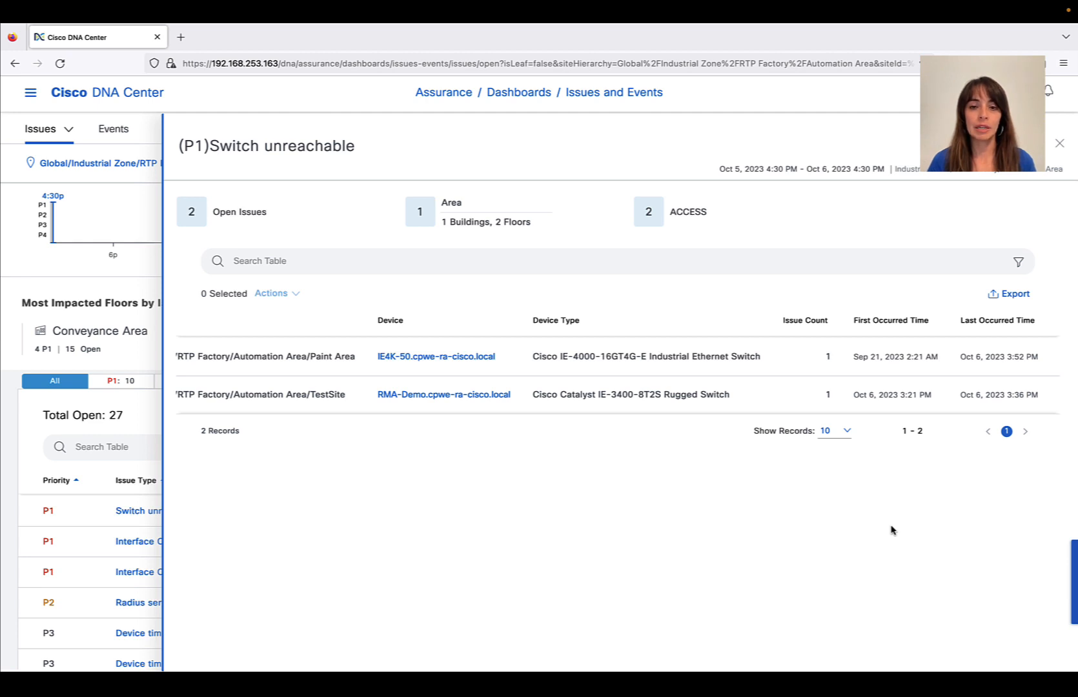
{"action": "scroll", "coordinate": [760, 555], "scroll_direction": "left", "scroll_amount": 5}
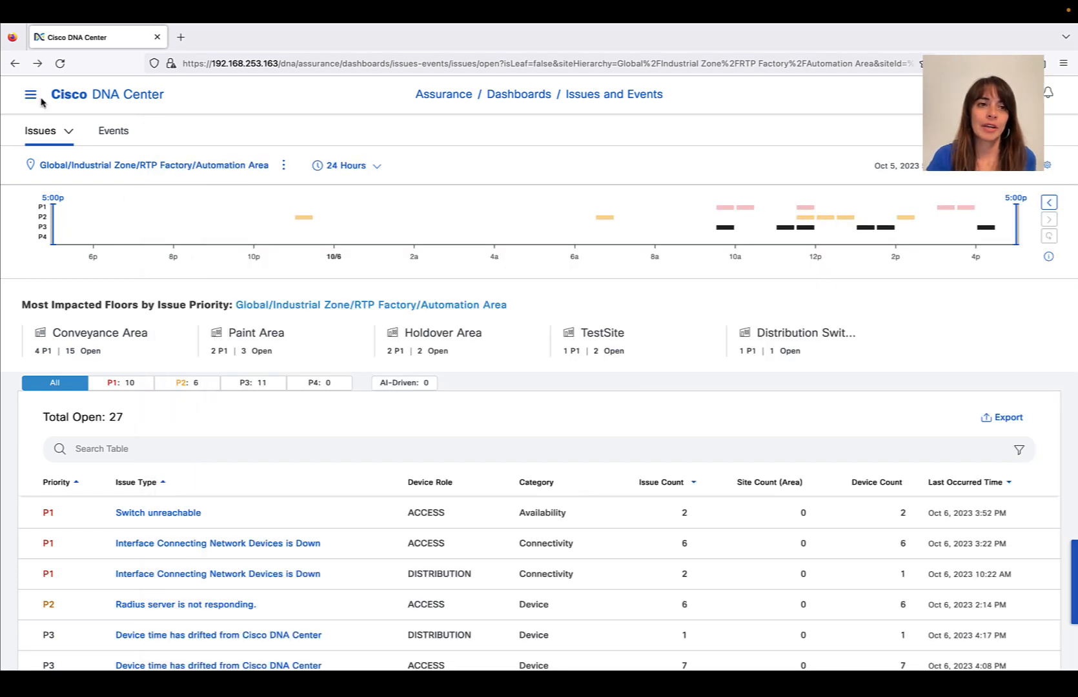
Start the Replace Device workflow from the workflow library and proceed past its overview
{"action": "left_click", "coordinate": [33, 97]}
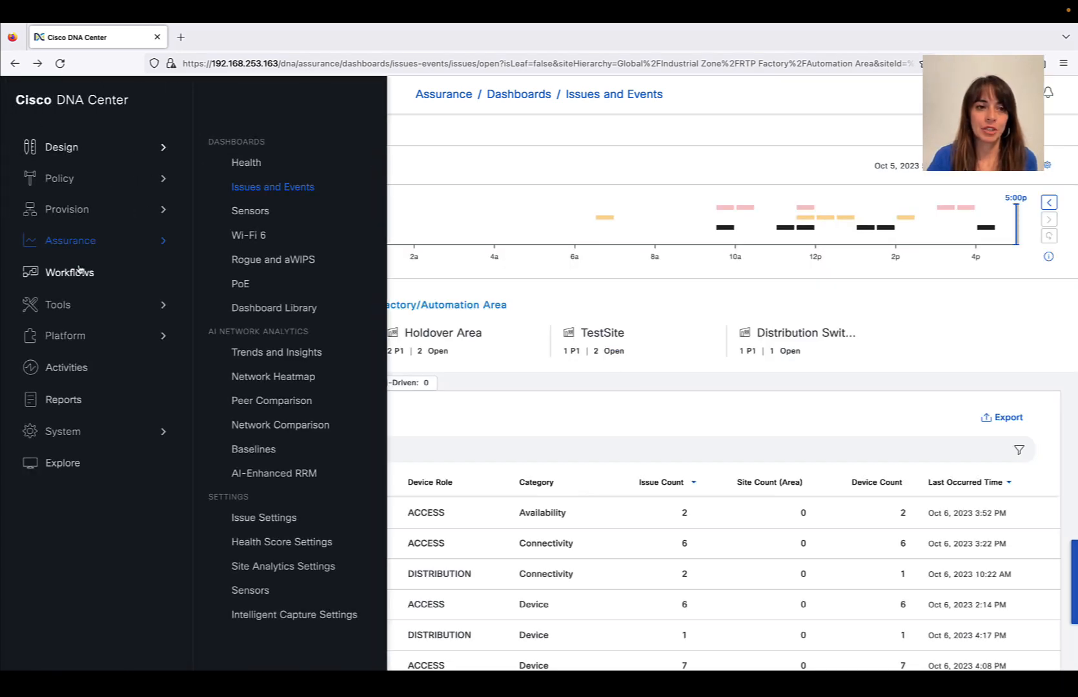
{"action": "left_click", "coordinate": [76, 272]}
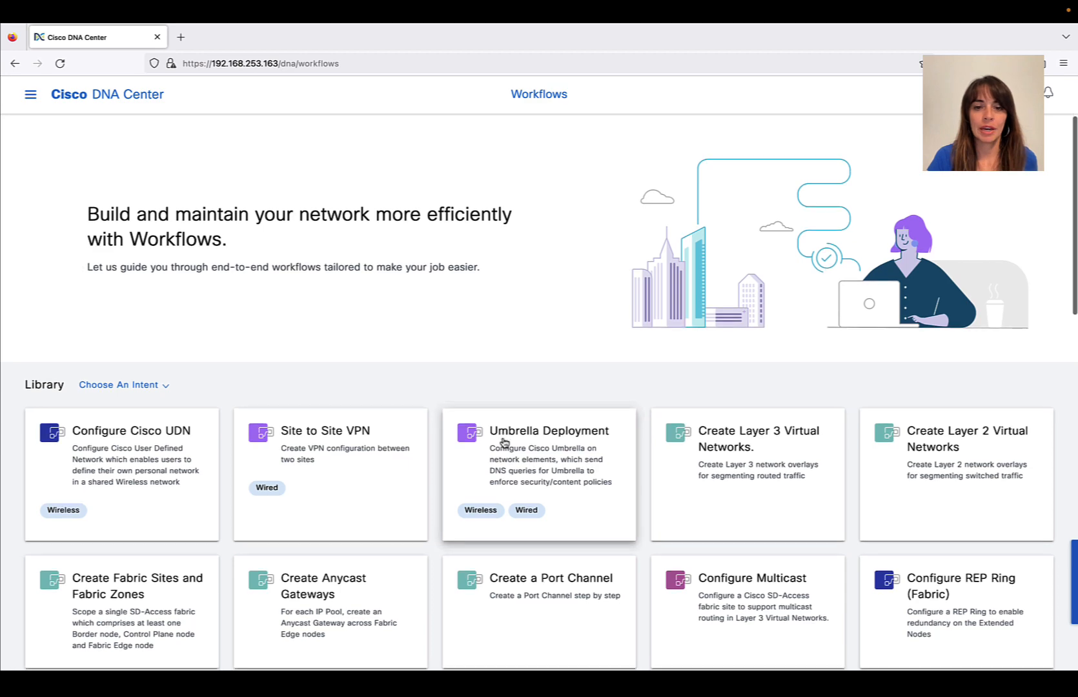
{"action": "scroll", "coordinate": [500, 438], "scroll_direction": "down", "scroll_amount": 3}
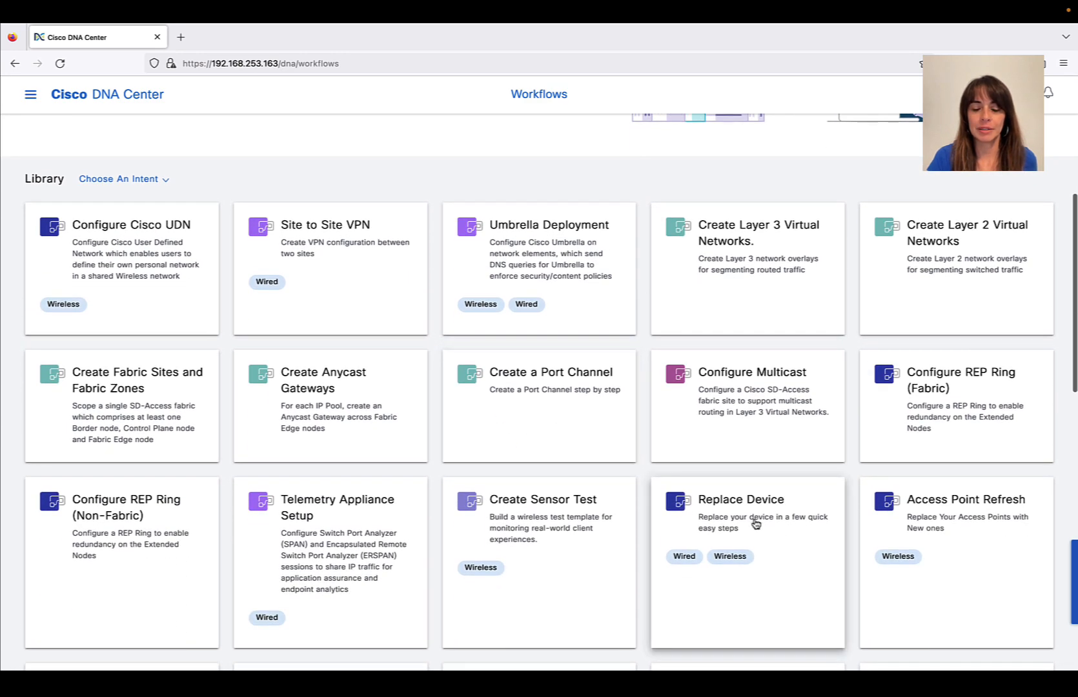
{"action": "left_click", "coordinate": [754, 523]}
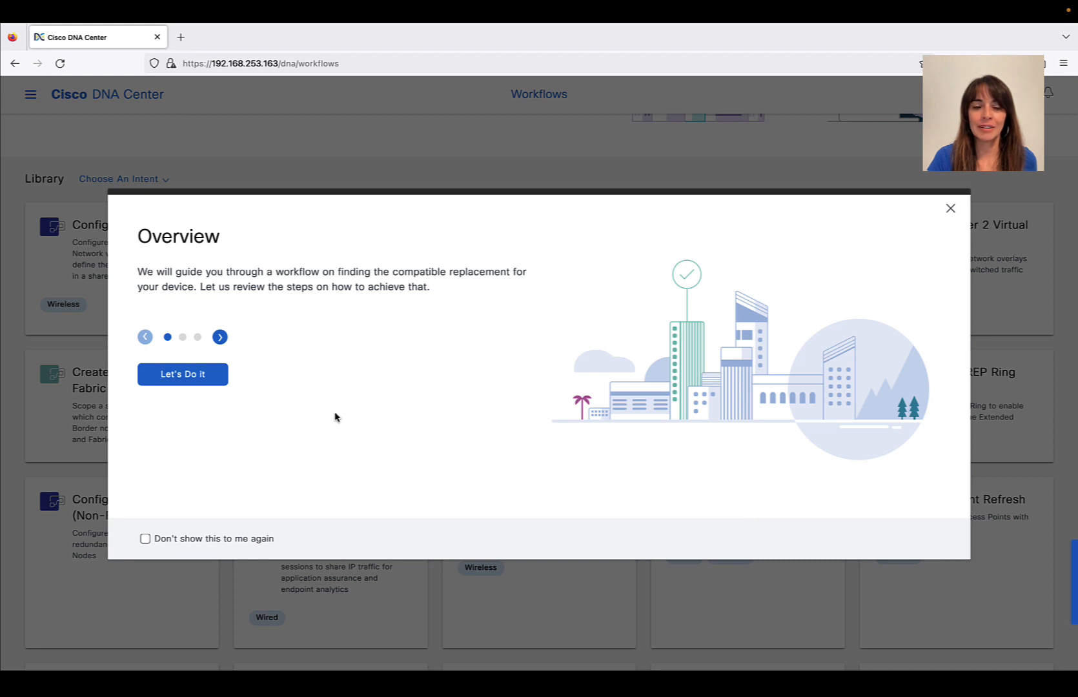
{"action": "left_click", "coordinate": [183, 374]}
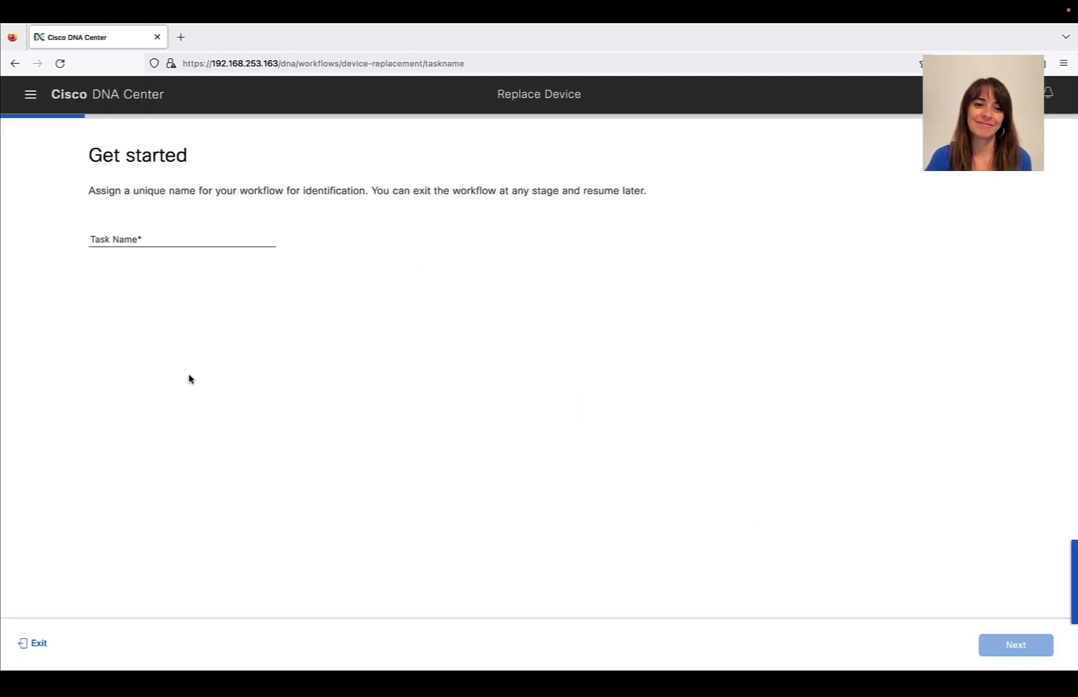
Name the replacement task RMA-Demo and continue to the device type selection
{"action": "left_click", "coordinate": [143, 239]}
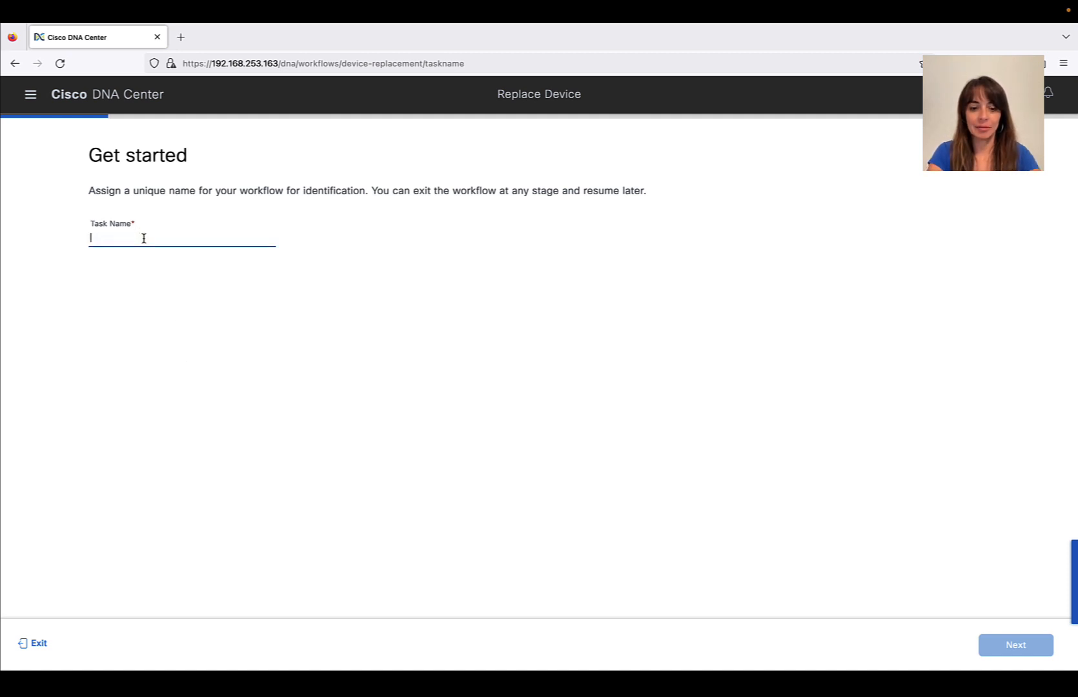
{"action": "type", "text": "RMA-Demo"}
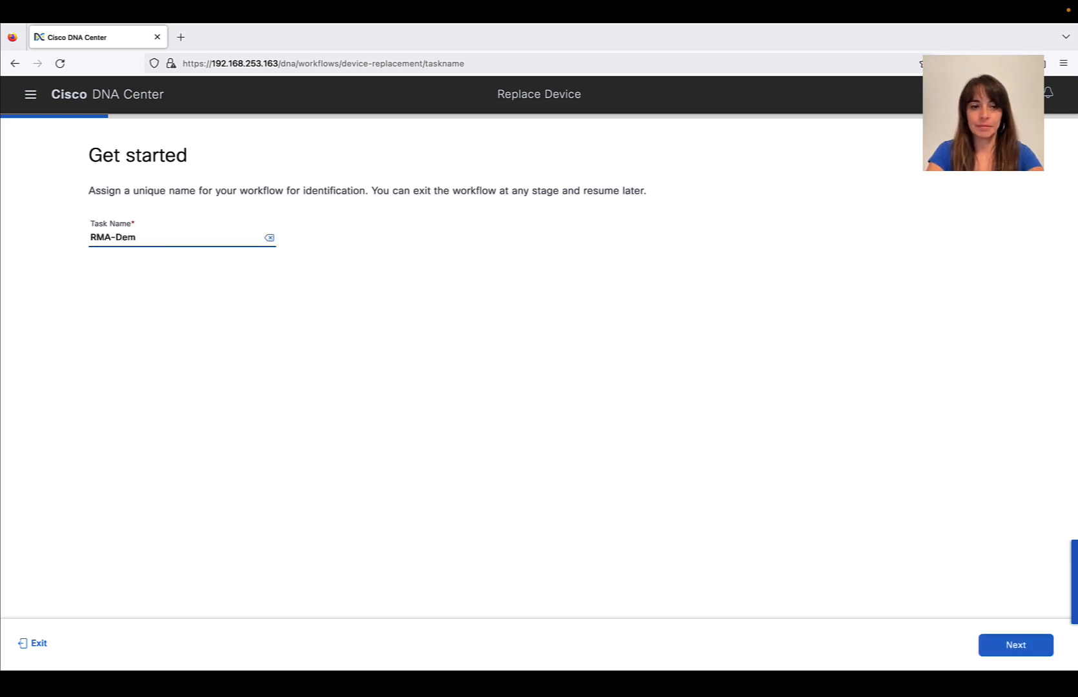
{"action": "left_click", "coordinate": [1013, 645]}
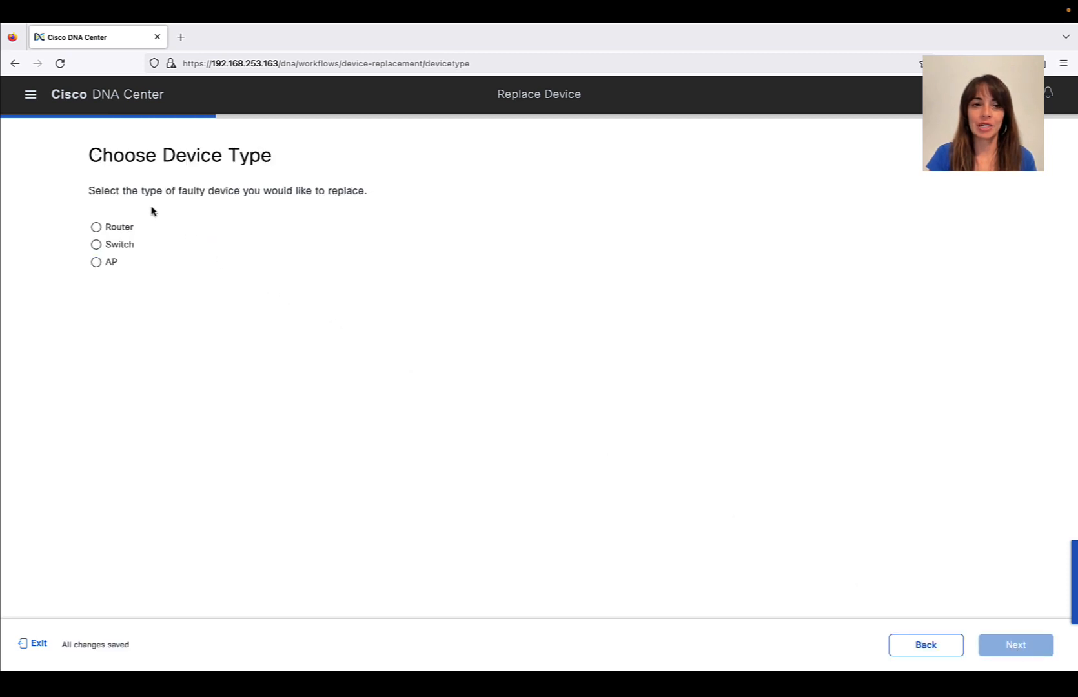
Choose Switch as the faulty device type and TestSite under Automation Area as its site
{"action": "left_click", "coordinate": [97, 245]}
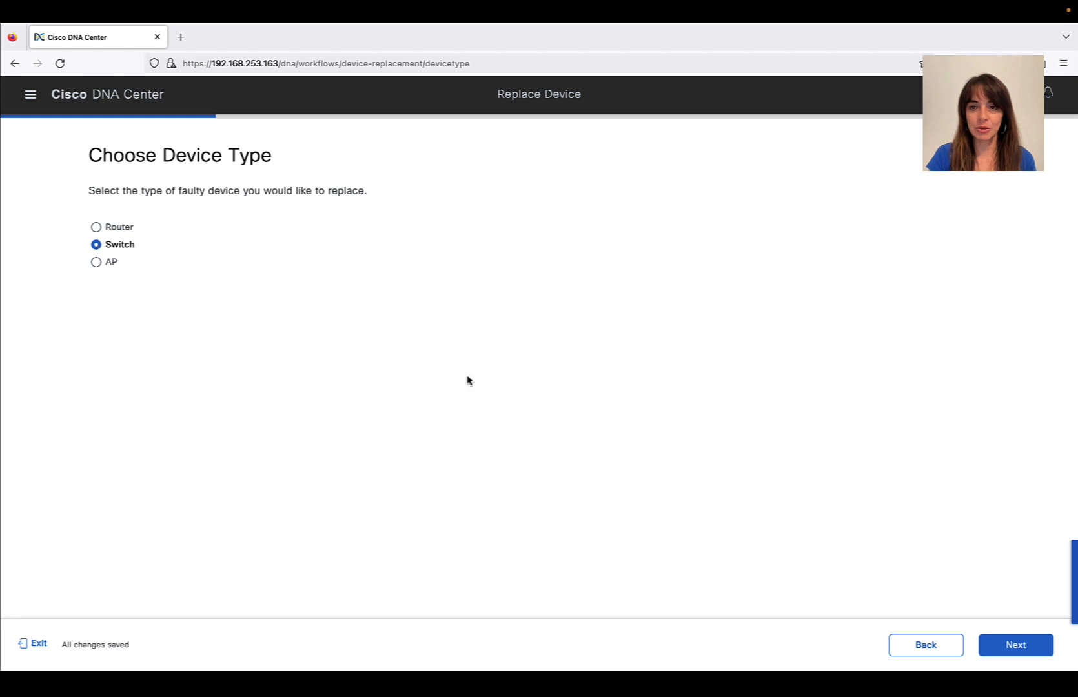
{"action": "left_click", "coordinate": [1016, 644]}
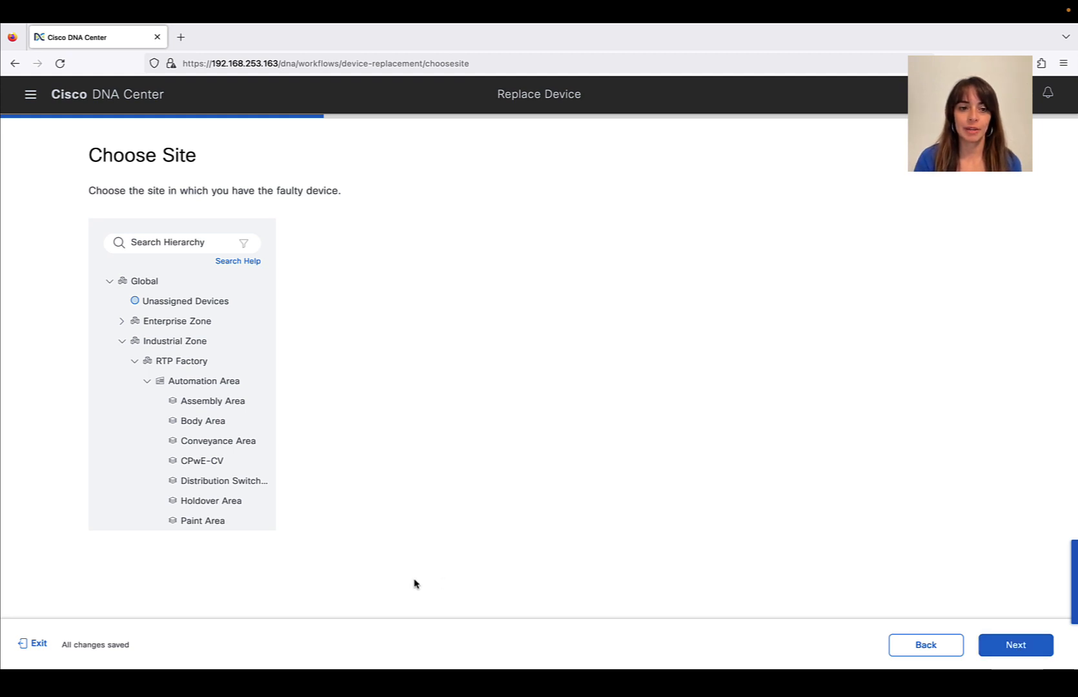
{"action": "scroll", "coordinate": [244, 484], "scroll_direction": "down", "scroll_amount": 2}
{"action": "scroll", "coordinate": [244, 491], "scroll_direction": "down", "scroll_amount": 2}
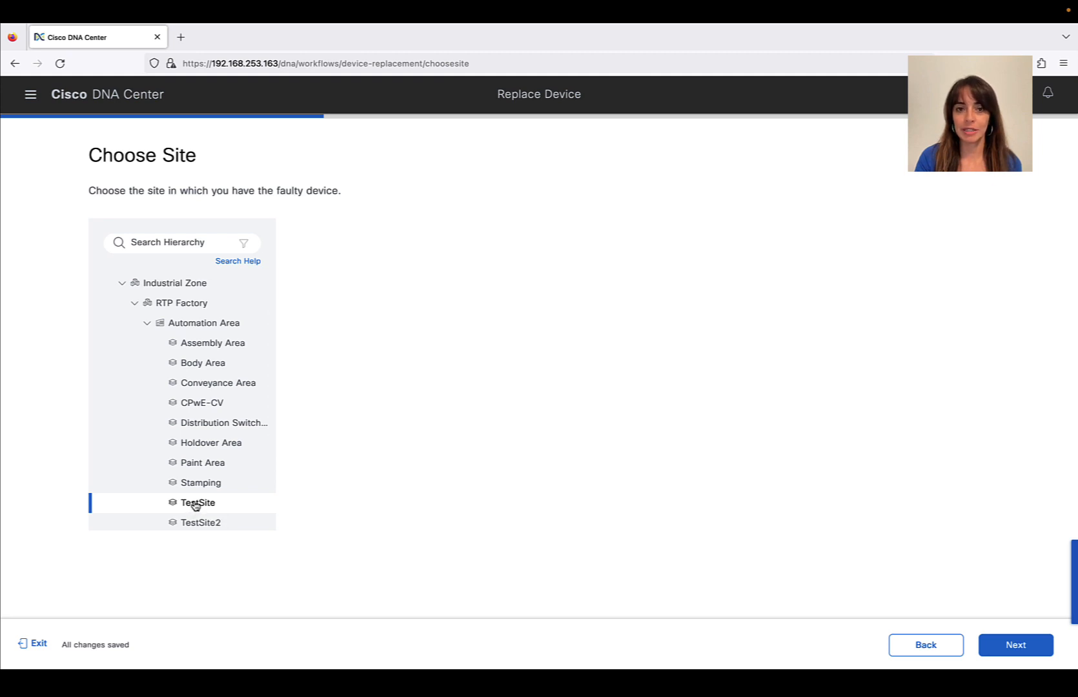
{"action": "left_click", "coordinate": [1029, 647]}
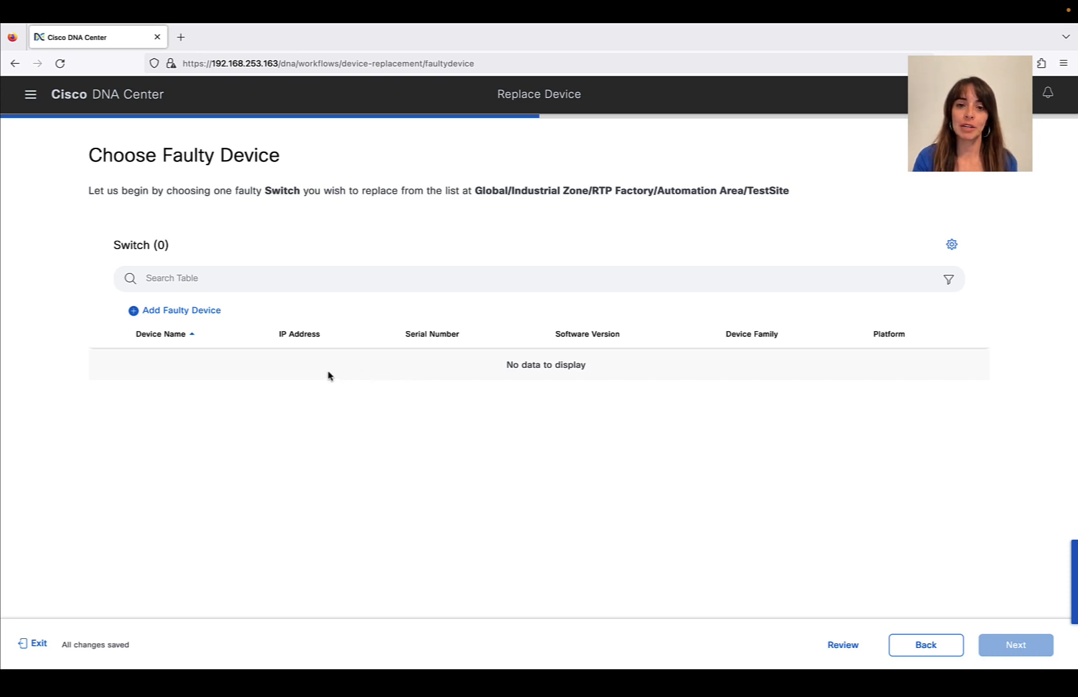
Add the unreachable switch RMA-Demo.cpwe-ra-cisco.local as the faulty device, mark it for replacement and continue with it selected
{"action": "left_click", "coordinate": [181, 313]}
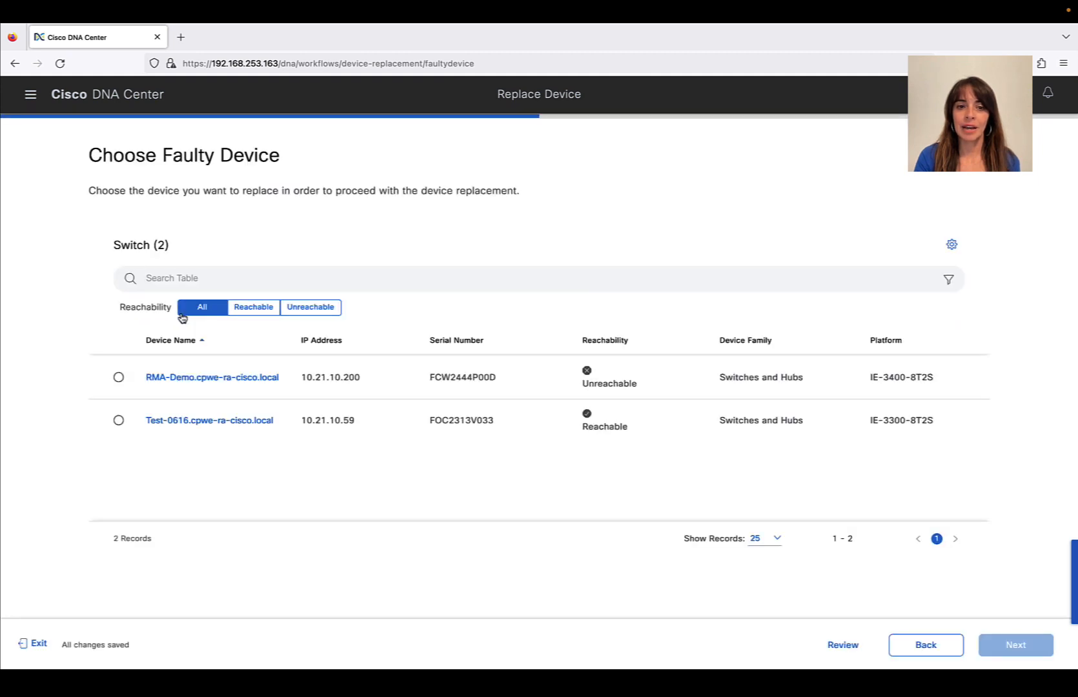
{"action": "left_click", "coordinate": [118, 379]}
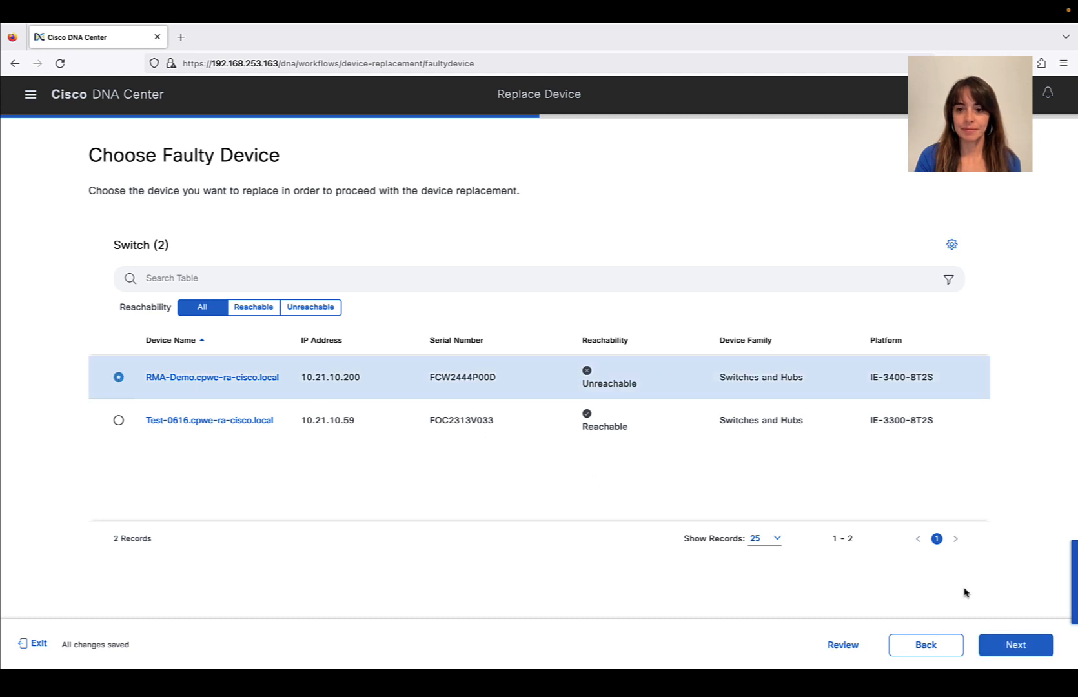
{"action": "left_click", "coordinate": [1000, 643]}
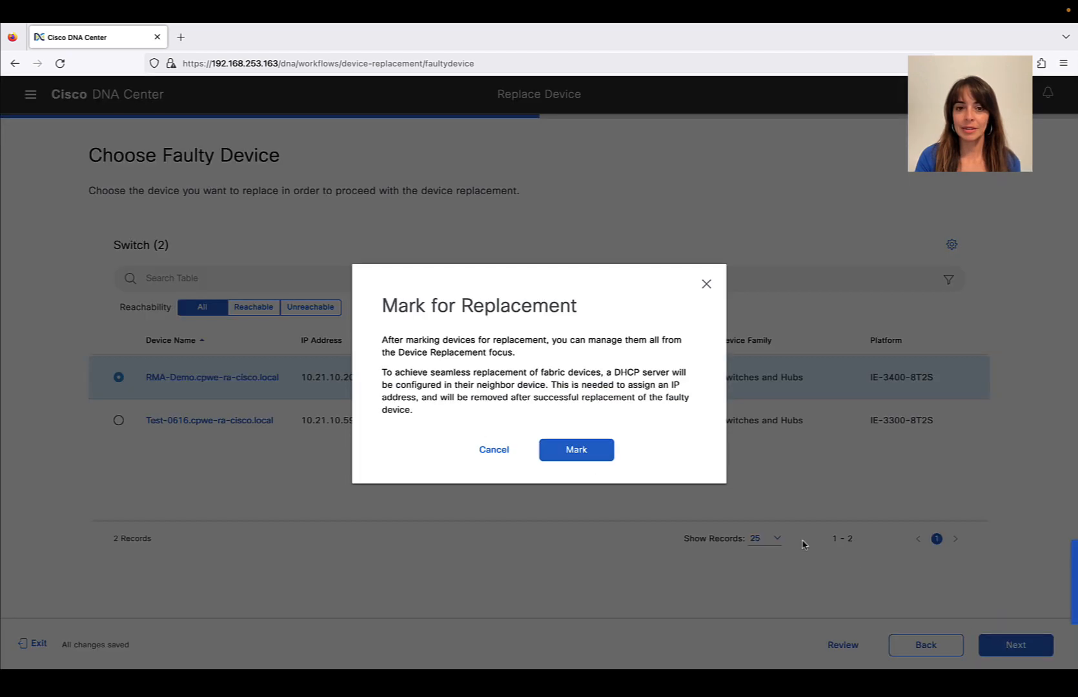
{"action": "left_click", "coordinate": [578, 450]}
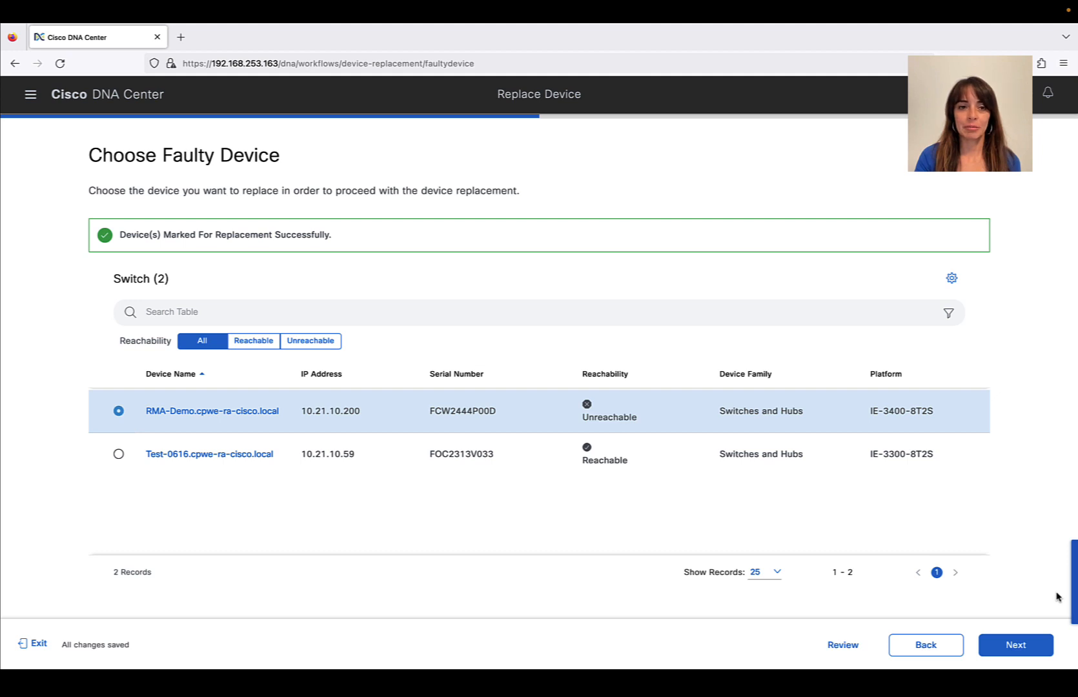
{"action": "left_click", "coordinate": [1018, 646]}
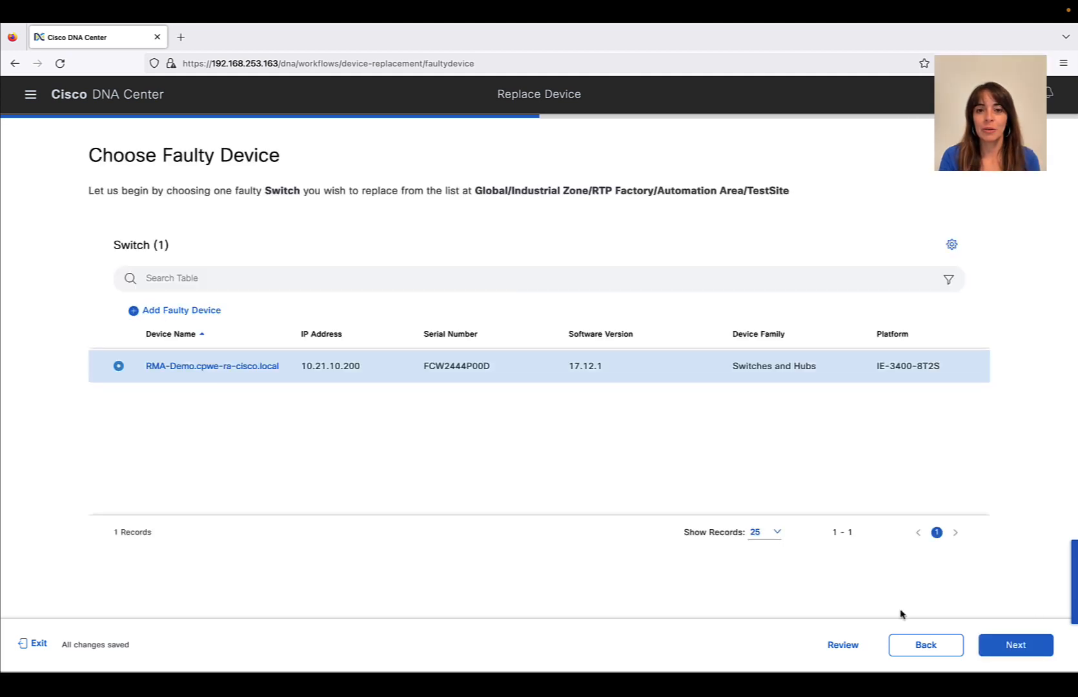
{"action": "left_click", "coordinate": [1027, 648]}
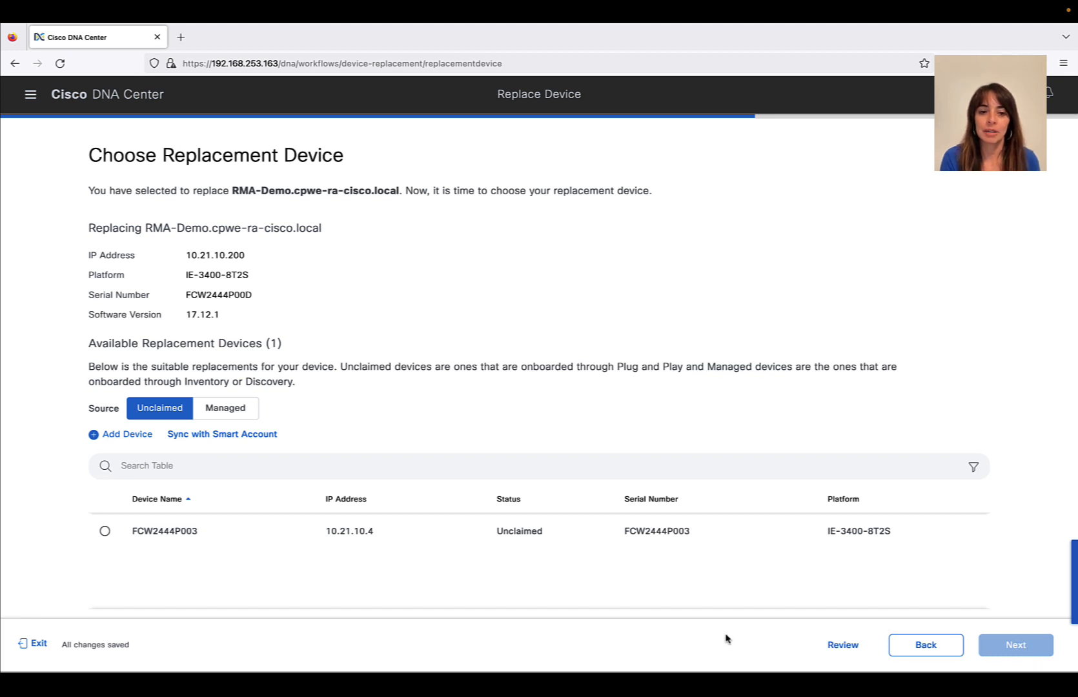
Select the unclaimed IE-3400-8T2S switch as the replacement device and schedule the replacement for Now
{"action": "left_click", "coordinate": [105, 531]}
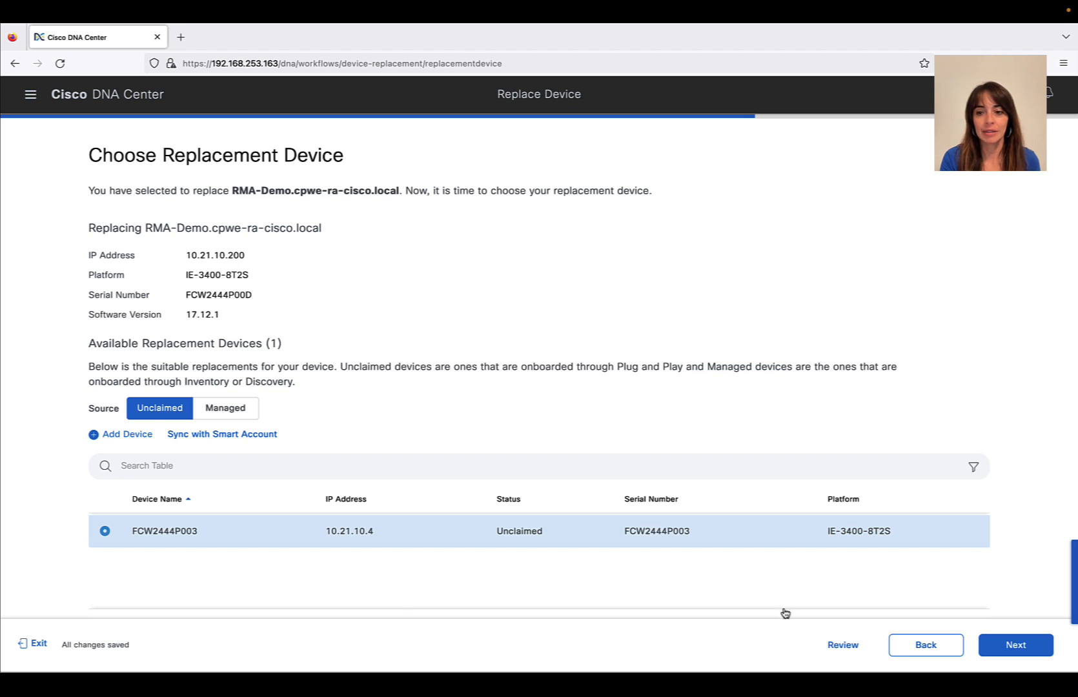
{"action": "left_click", "coordinate": [1026, 648]}
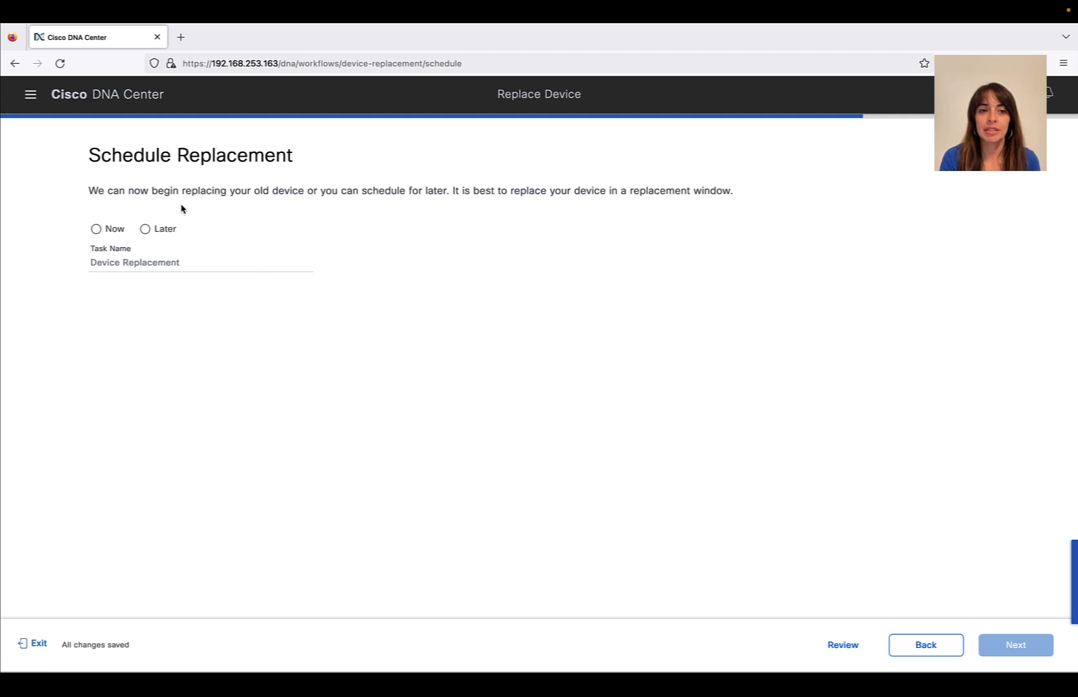
{"action": "left_click", "coordinate": [96, 230]}
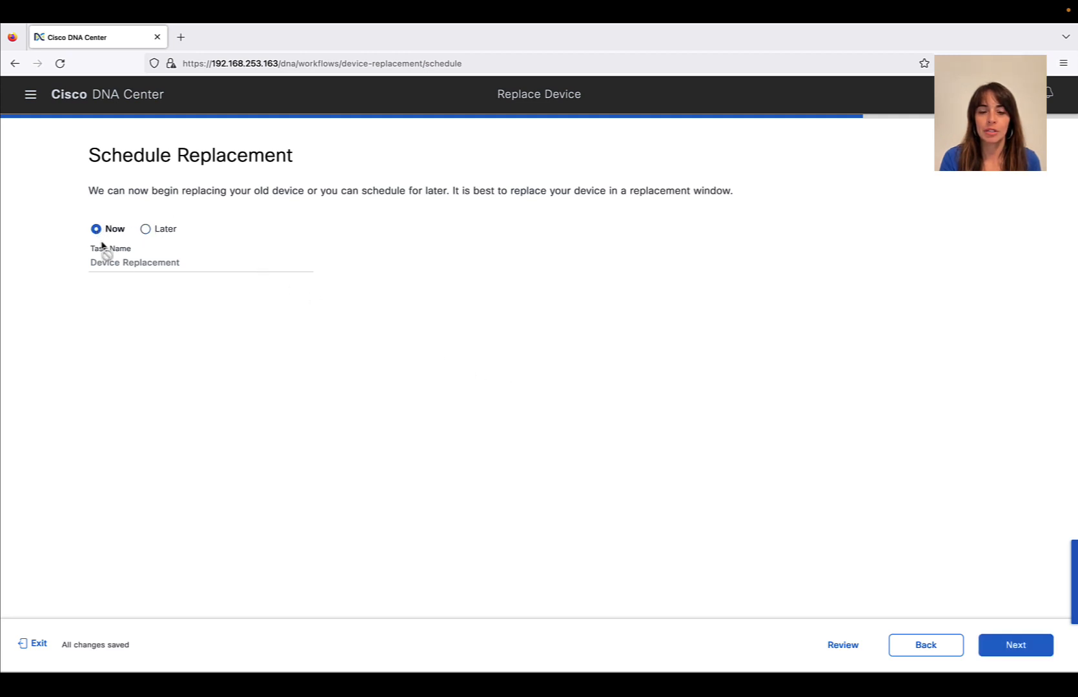
{"action": "left_click", "coordinate": [1011, 645]}
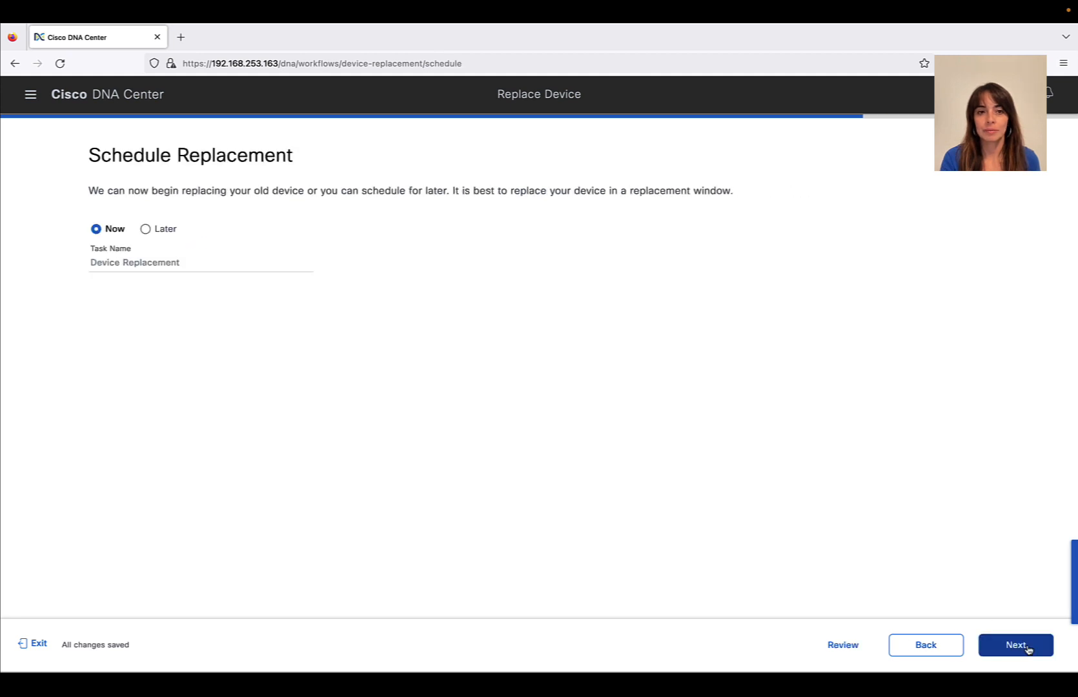
Review the replacement summary and examine the configuration planned for the replacement device
{"action": "left_click", "coordinate": [1026, 648]}
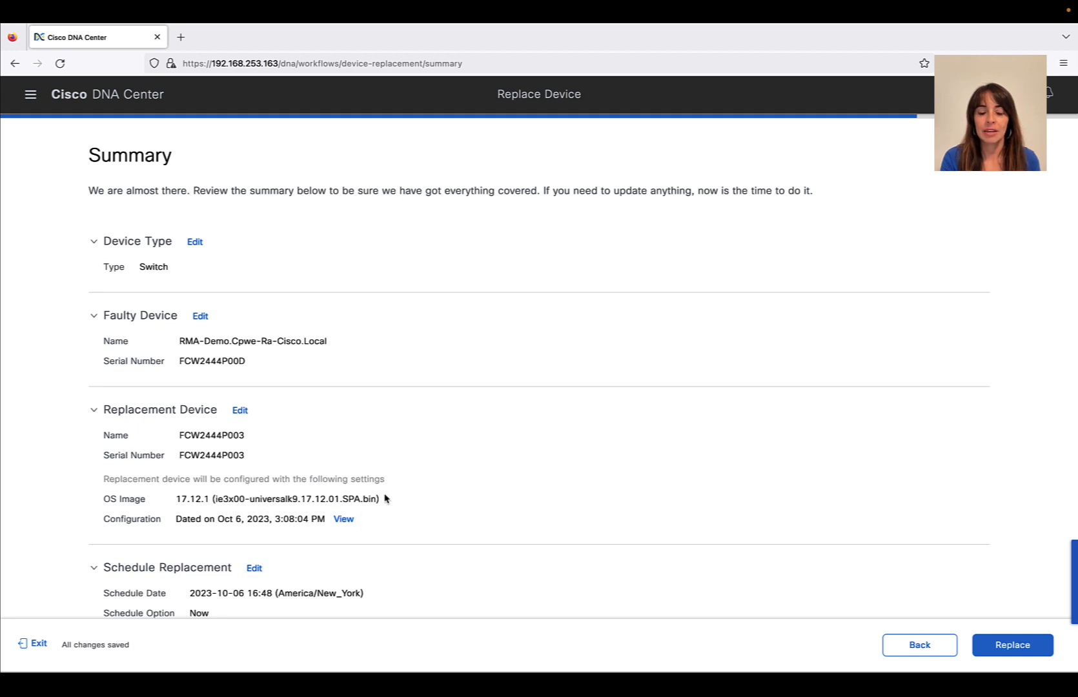
{"action": "left_click", "coordinate": [346, 519]}
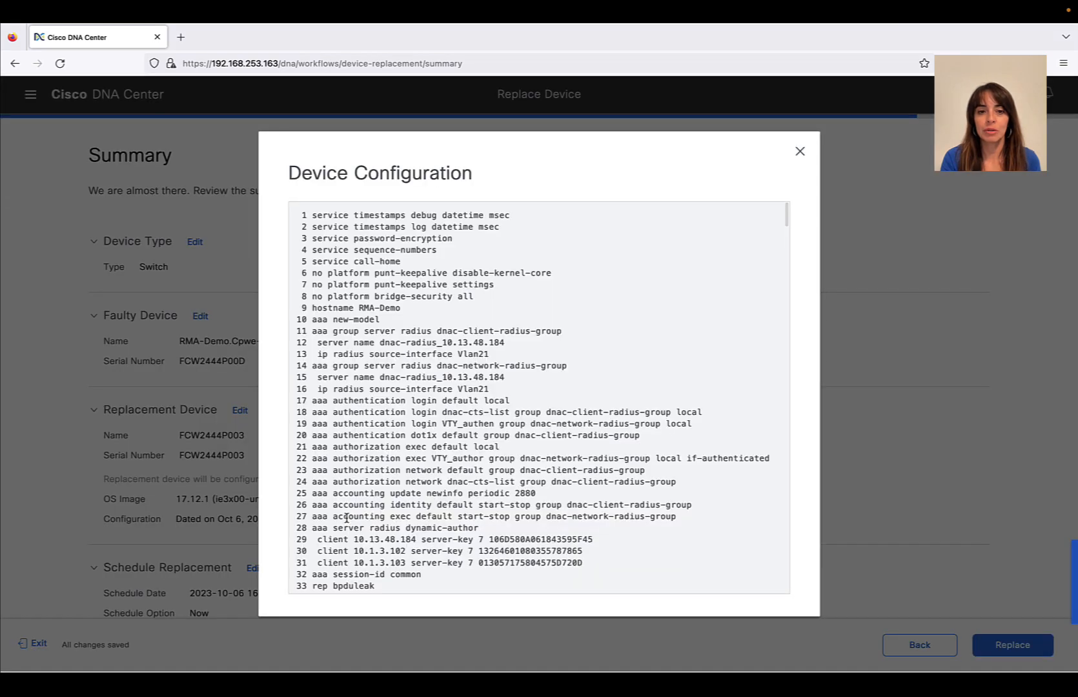
{"action": "scroll", "coordinate": [360, 502], "scroll_direction": "down", "scroll_amount": 10}
{"action": "scroll", "coordinate": [360, 504], "scroll_direction": "down", "scroll_amount": 9}
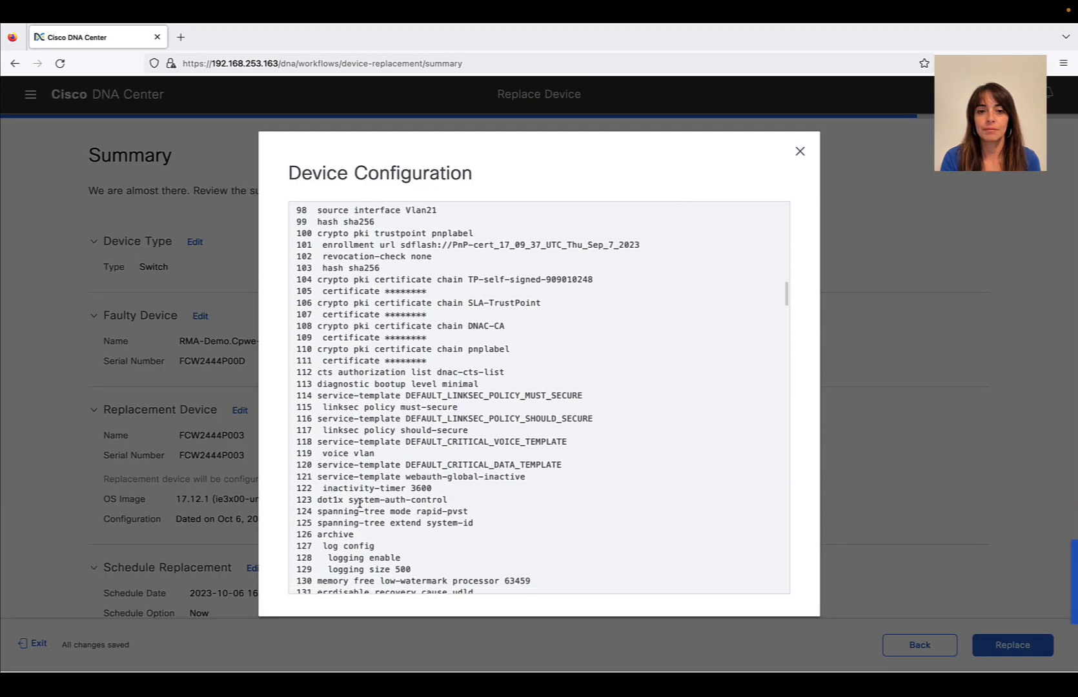
{"action": "left_click", "coordinate": [800, 152]}
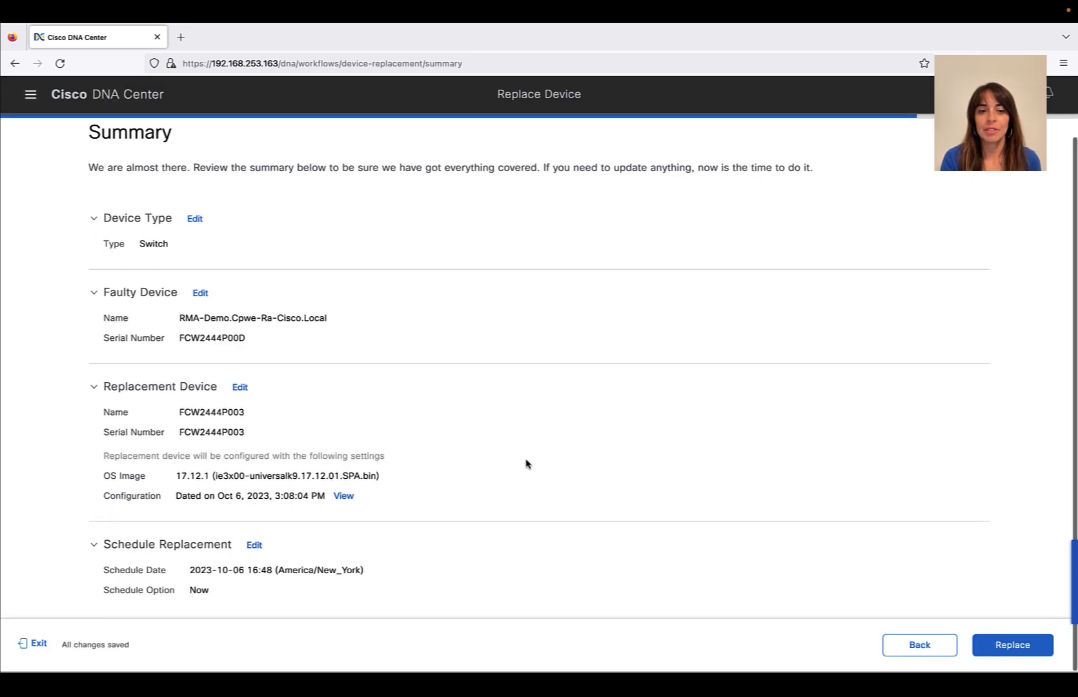
{"action": "scroll", "coordinate": [526, 464], "scroll_direction": "up", "scroll_amount": 1}
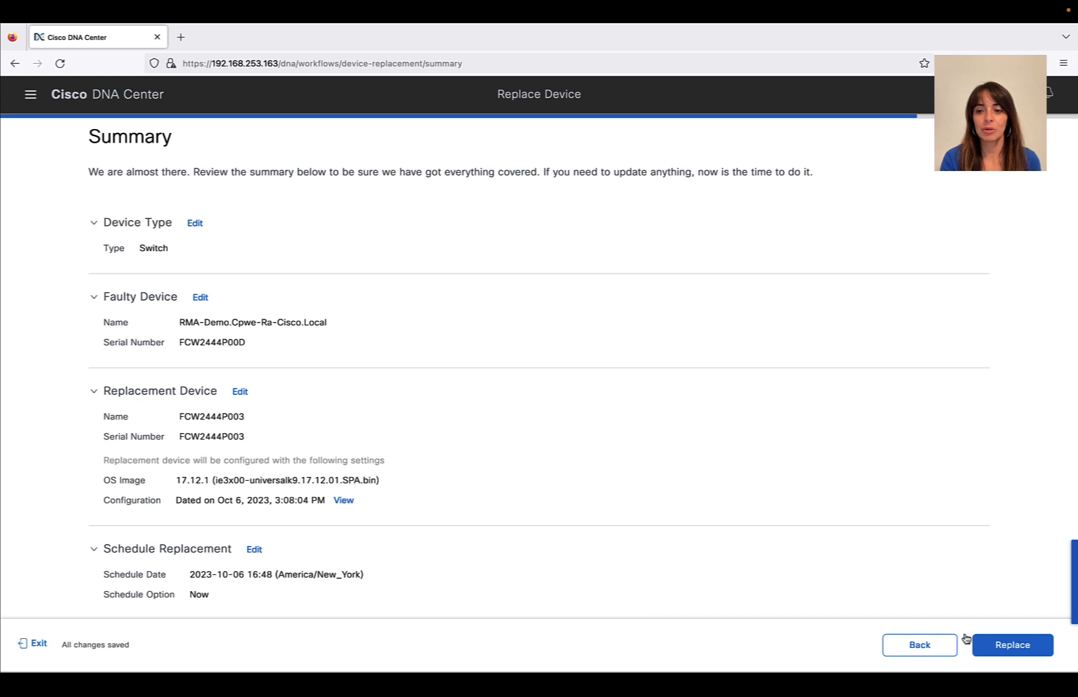
Submit the device replacement and open its replacement status monitoring
{"action": "left_click", "coordinate": [1013, 645]}
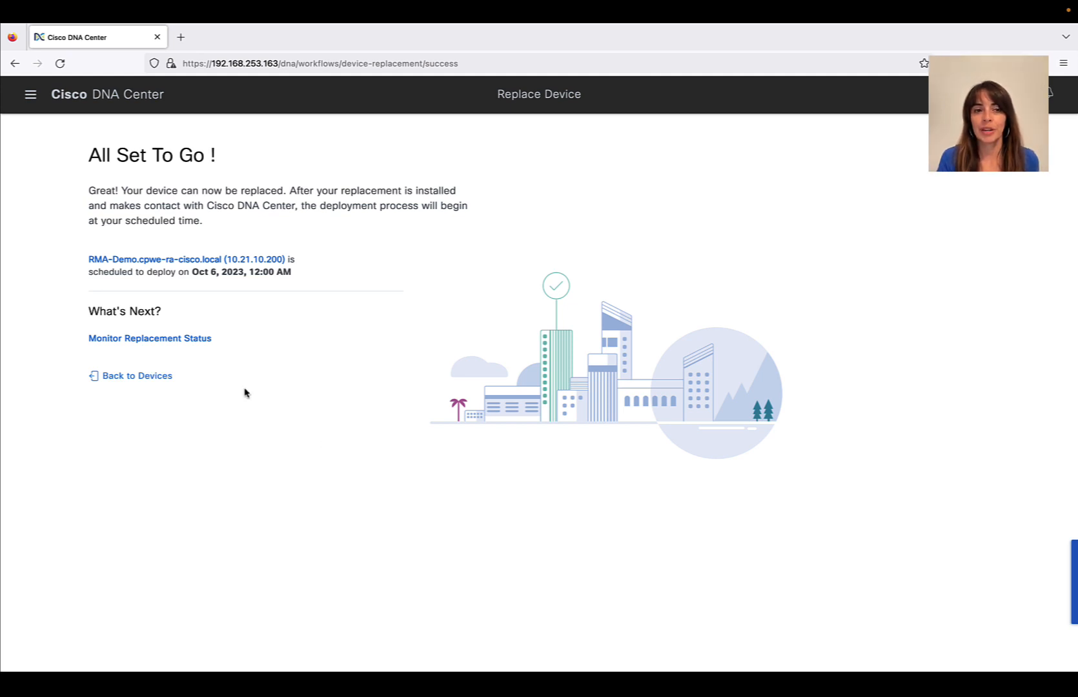
{"action": "left_click", "coordinate": [183, 342]}
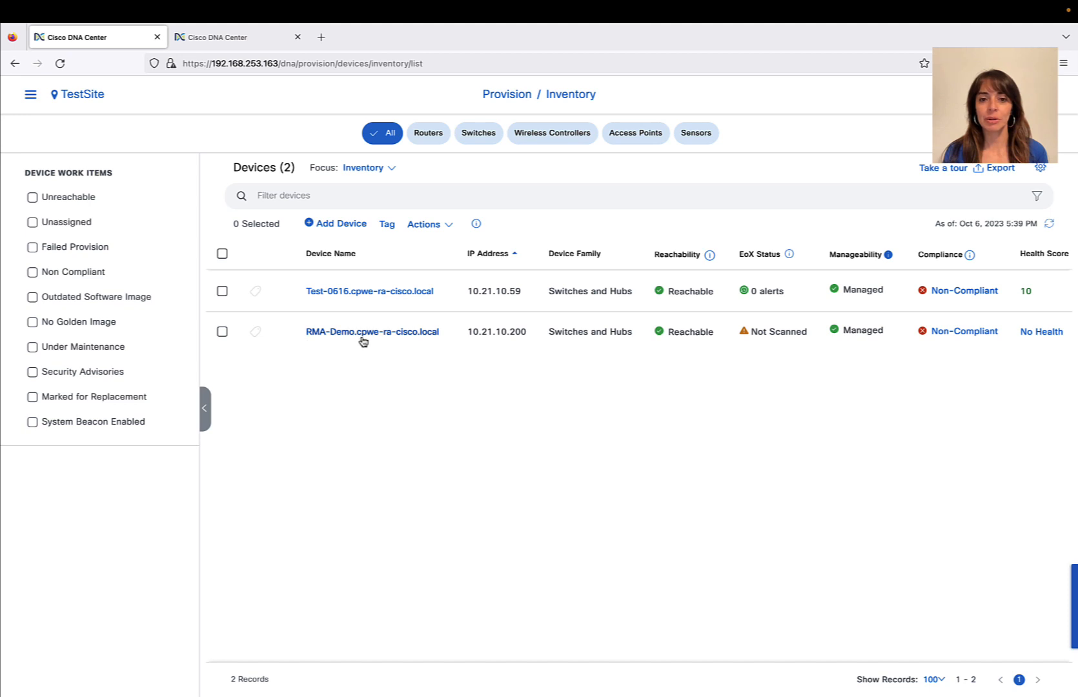
Open the Replacement History of the inventory devices to check the record for the RMA-Demo switch
{"action": "left_click", "coordinate": [431, 226]}
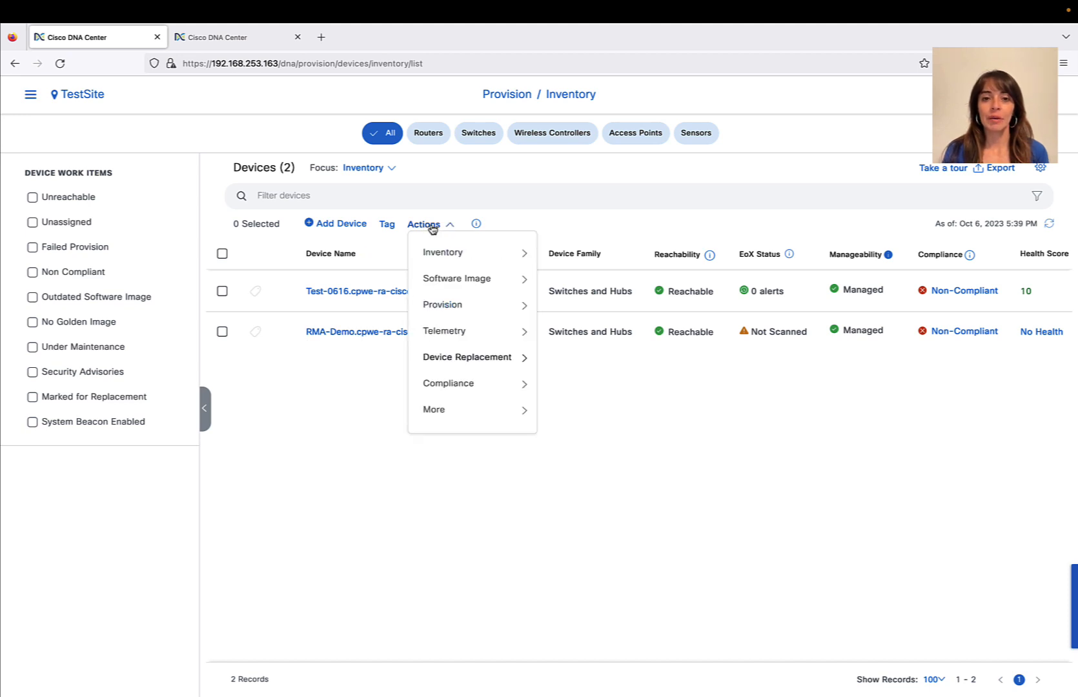
{"action": "mouse_move", "coordinate": [440, 355]}
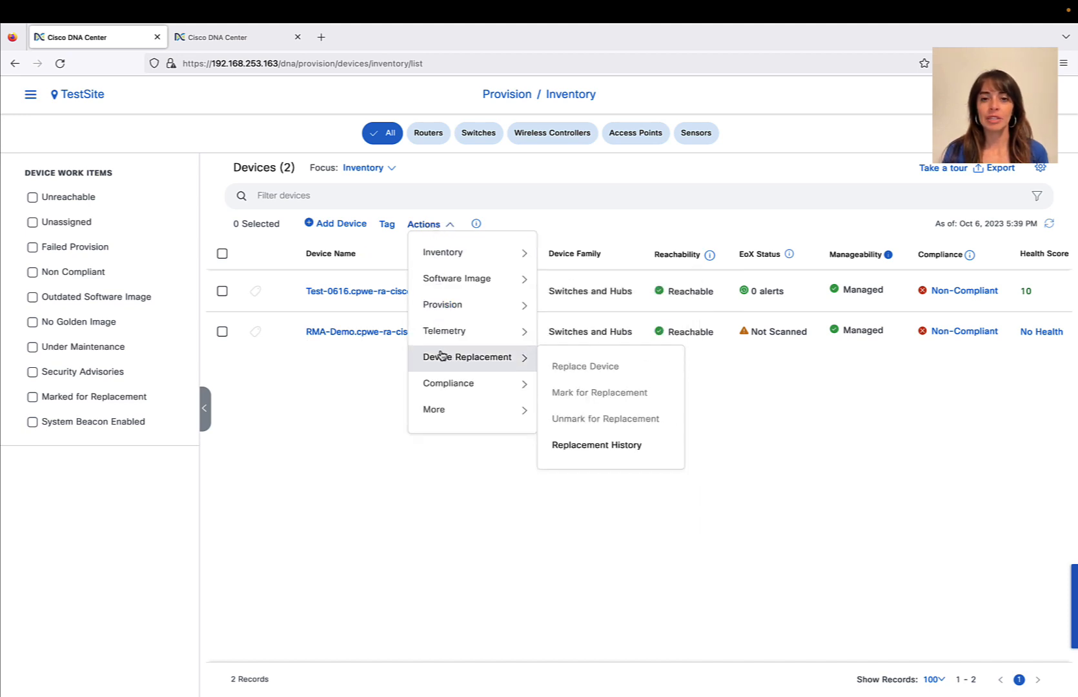
{"action": "left_click", "coordinate": [588, 446]}
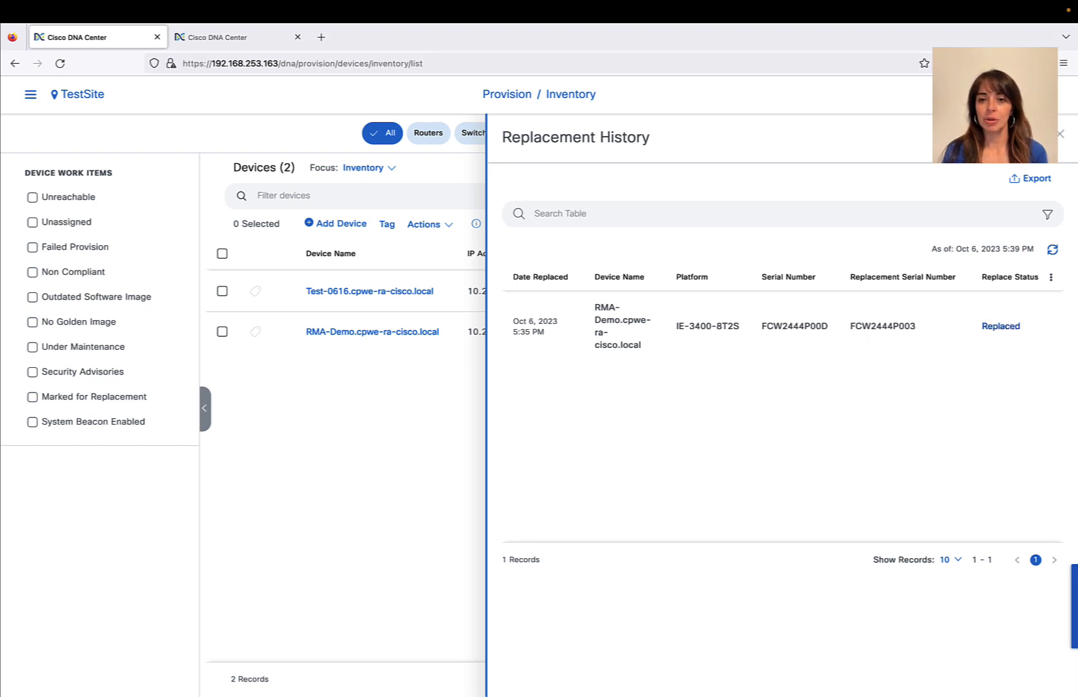
Open the replace status details of the RMA-Demo switch and examine every workflow stage, from claiming the replacement to deleting the faulty device
{"action": "left_click", "coordinate": [1000, 326]}
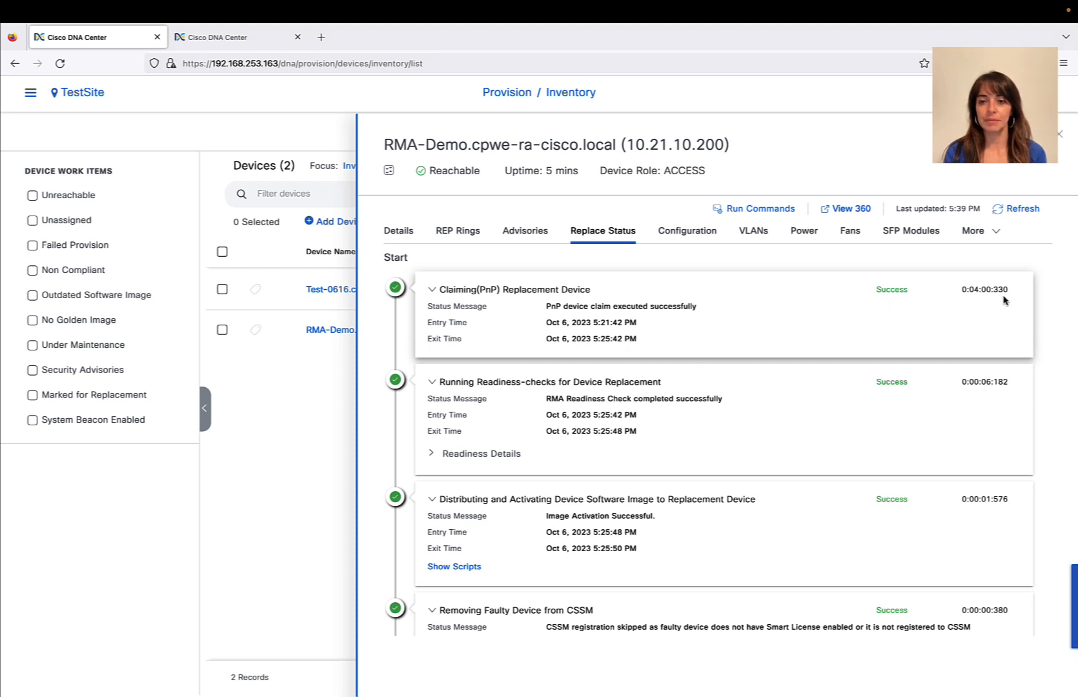
{"action": "scroll", "coordinate": [918, 391], "scroll_direction": "down", "scroll_amount": 1}
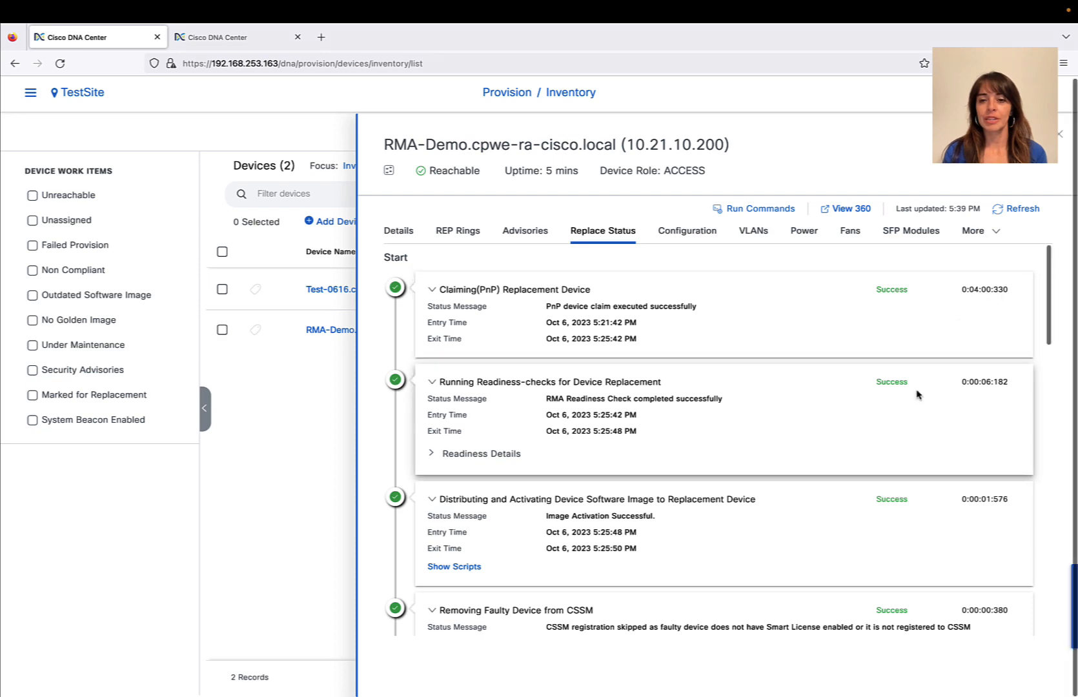
{"action": "scroll", "coordinate": [917, 394], "scroll_direction": "down", "scroll_amount": 2}
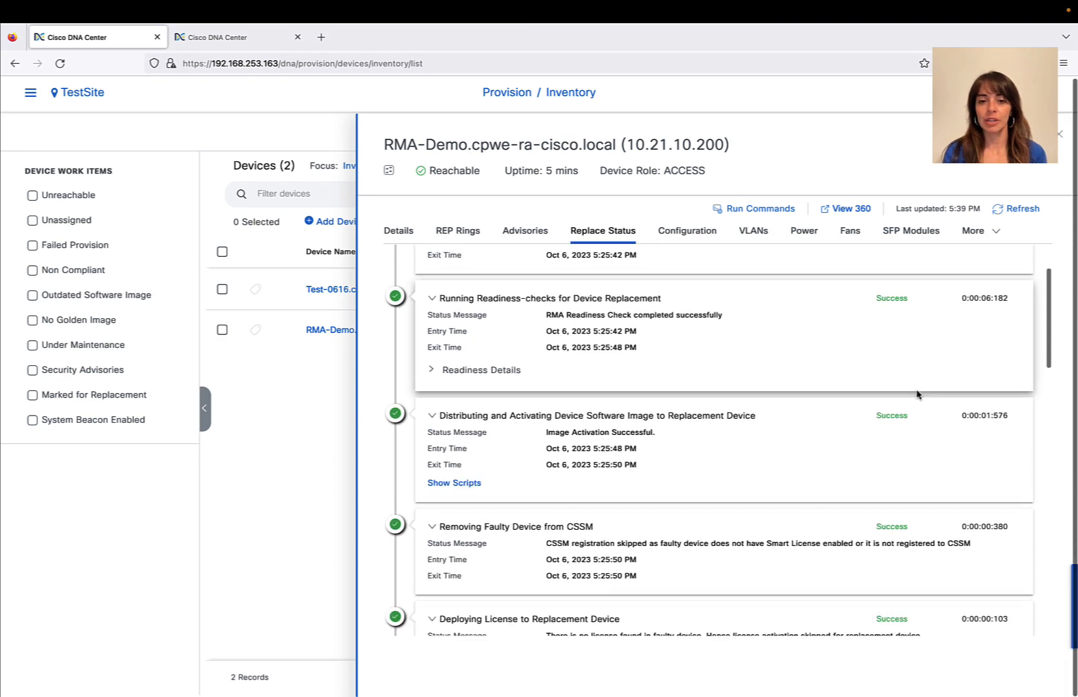
{"action": "scroll", "coordinate": [917, 395], "scroll_direction": "down", "scroll_amount": 5}
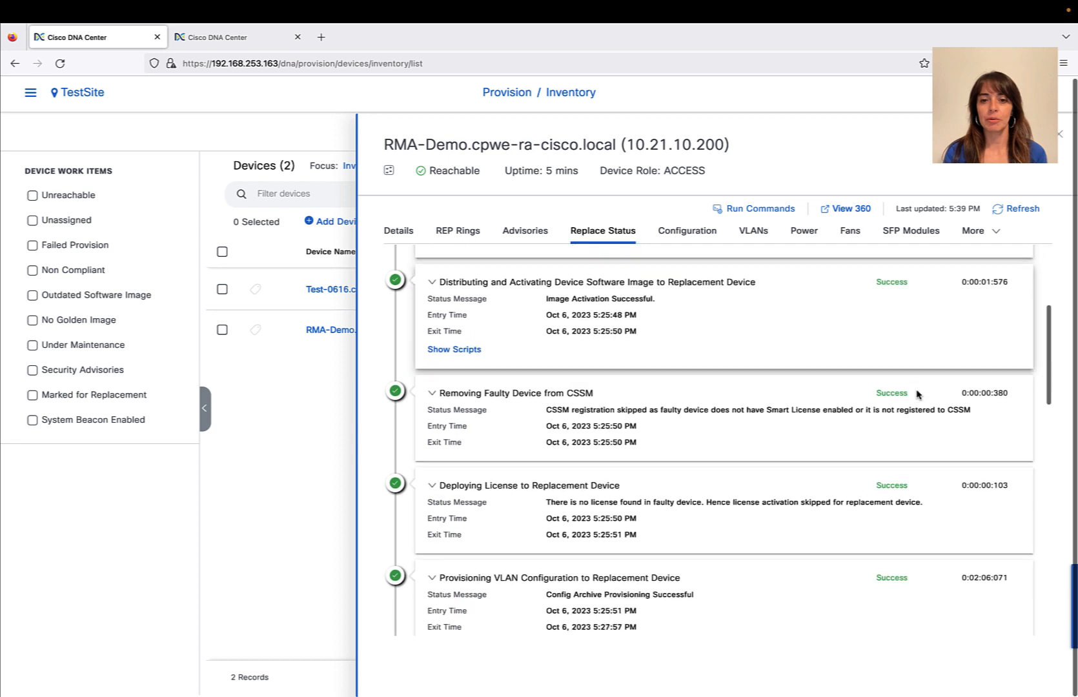
{"action": "scroll", "coordinate": [917, 393], "scroll_direction": "down", "scroll_amount": 2}
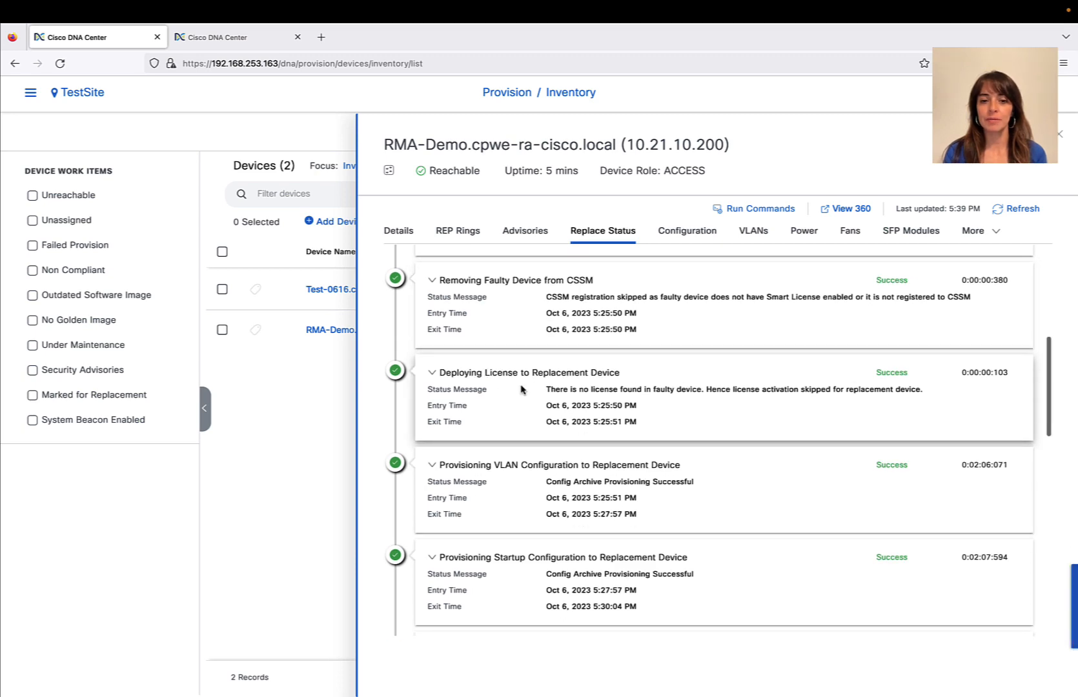
{"action": "scroll", "coordinate": [521, 388], "scroll_direction": "down", "scroll_amount": 3}
{"action": "scroll", "coordinate": [521, 387], "scroll_direction": "down", "scroll_amount": 4}
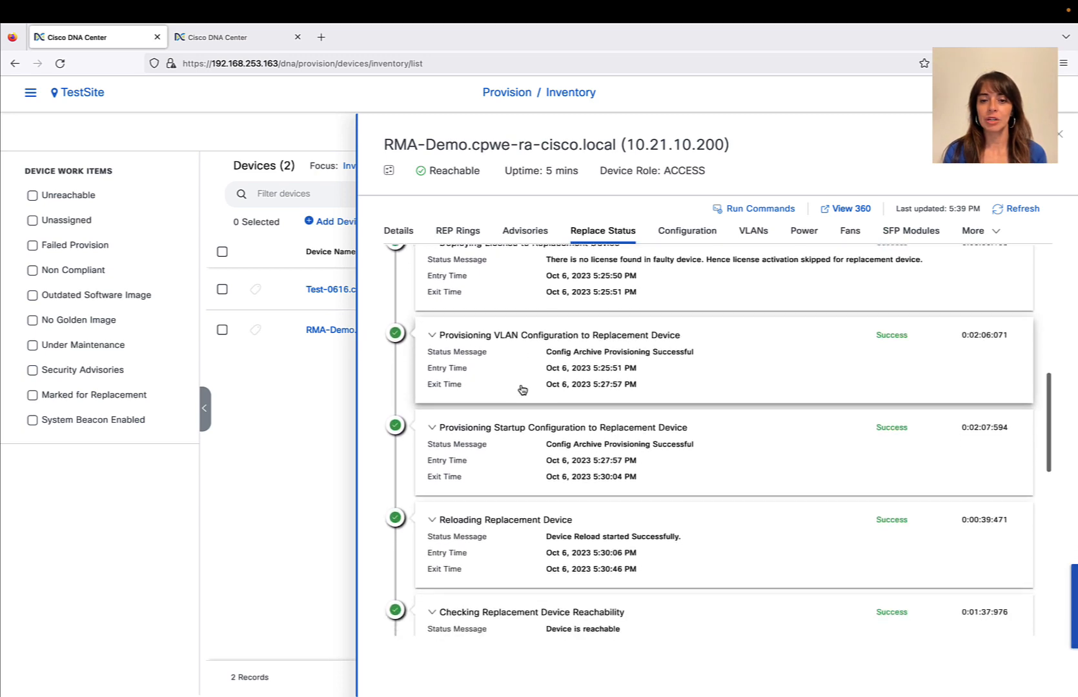
{"action": "scroll", "coordinate": [522, 388], "scroll_direction": "down", "scroll_amount": 3}
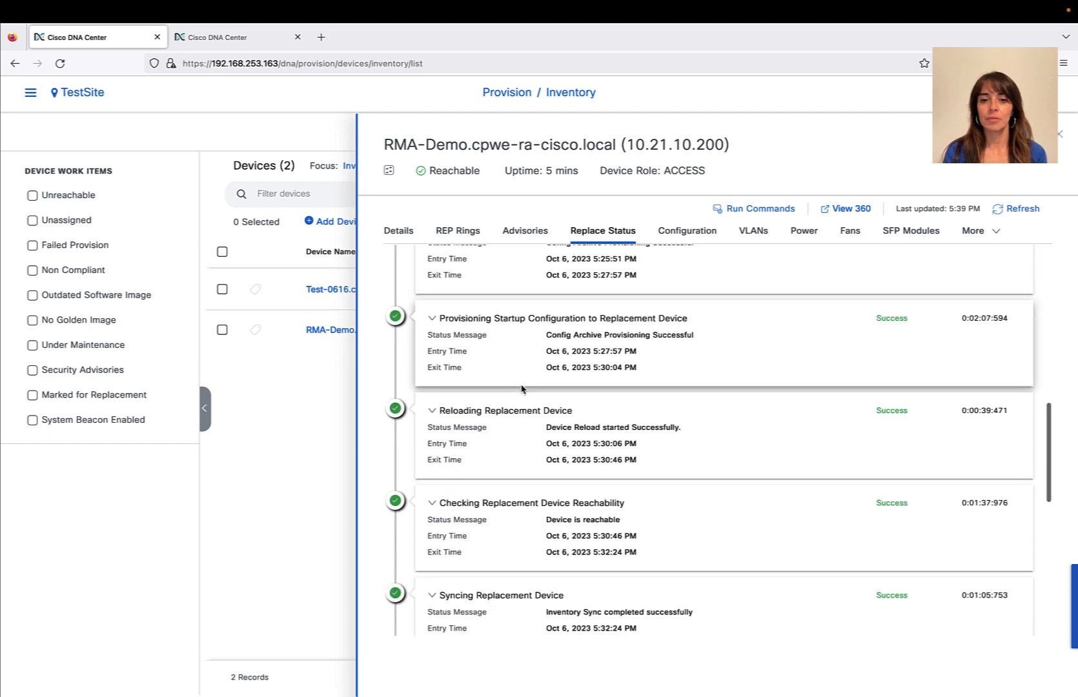
{"action": "scroll", "coordinate": [521, 387], "scroll_direction": "down", "scroll_amount": 5}
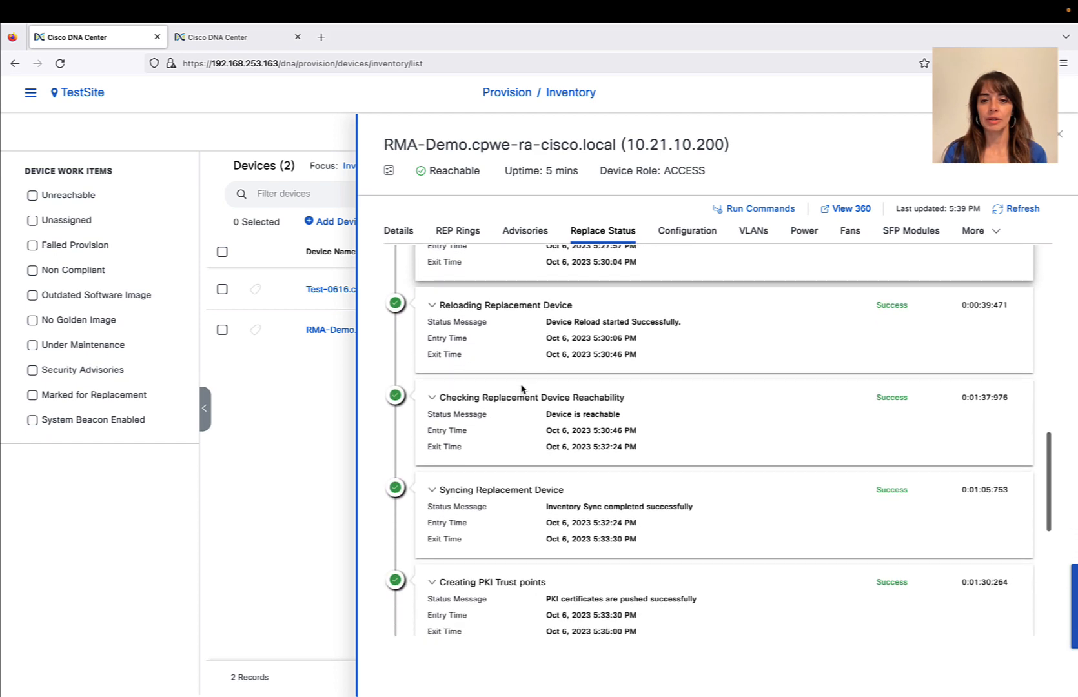
{"action": "scroll", "coordinate": [522, 389], "scroll_direction": "down", "scroll_amount": 5}
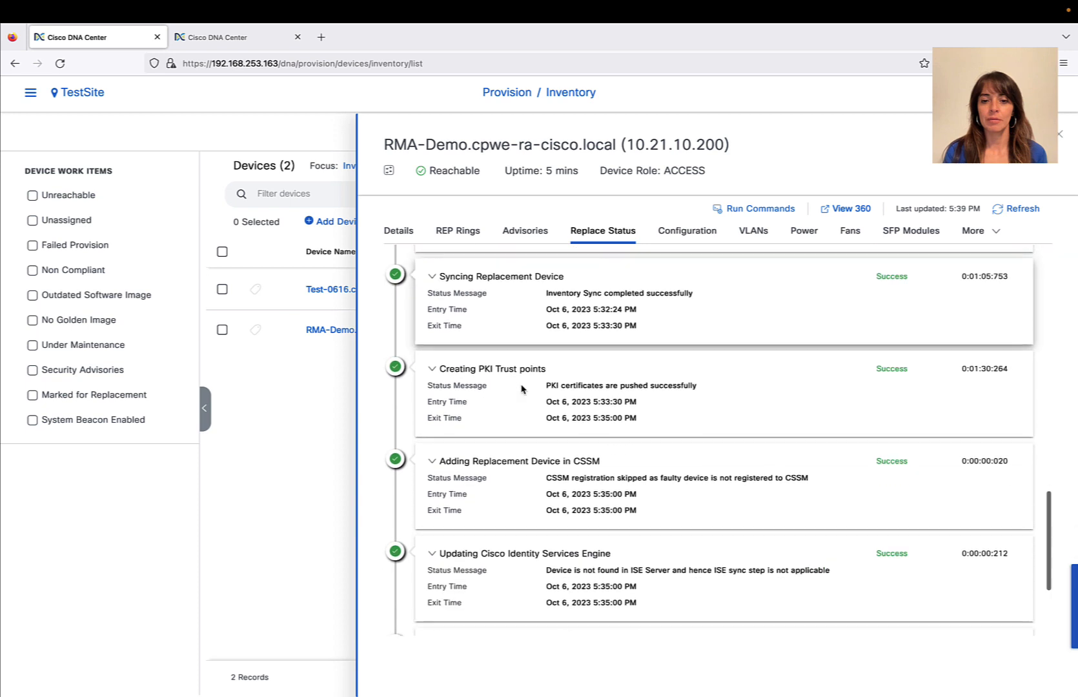
{"action": "scroll", "coordinate": [522, 389], "scroll_direction": "down", "scroll_amount": 6}
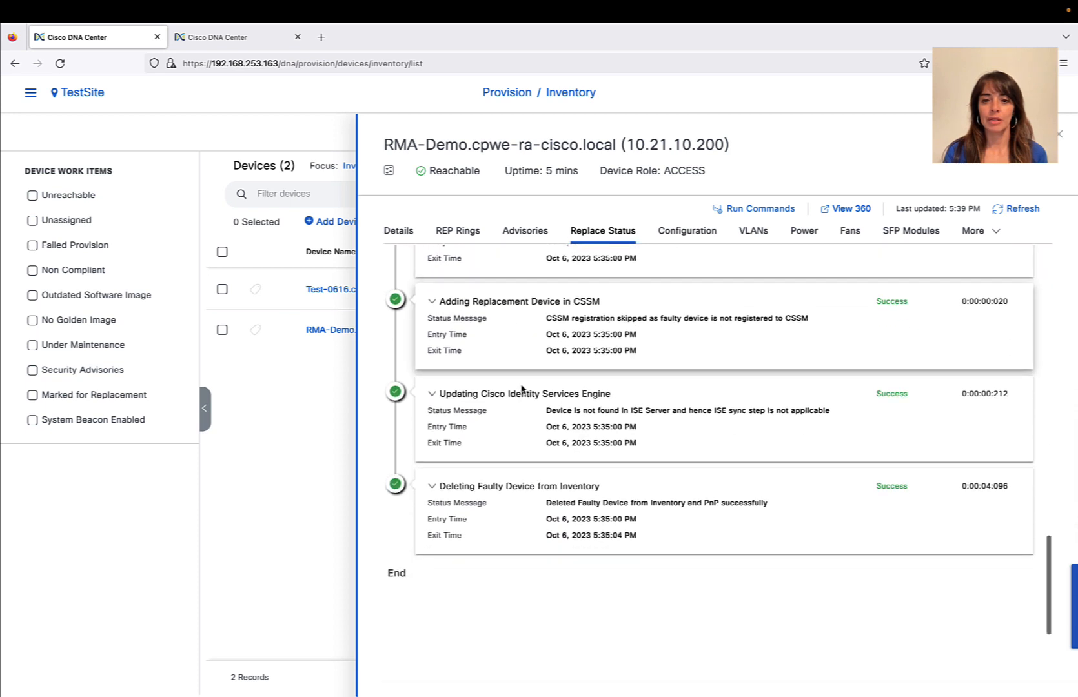